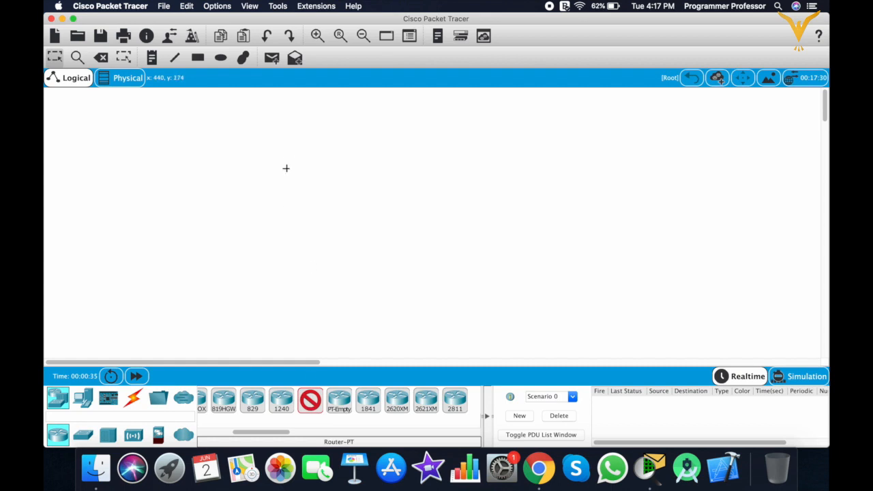
# Step: Place two PT-Router devices side by side in the workspace and a PT-Switch below each of them
pyautogui.click(303, 412)
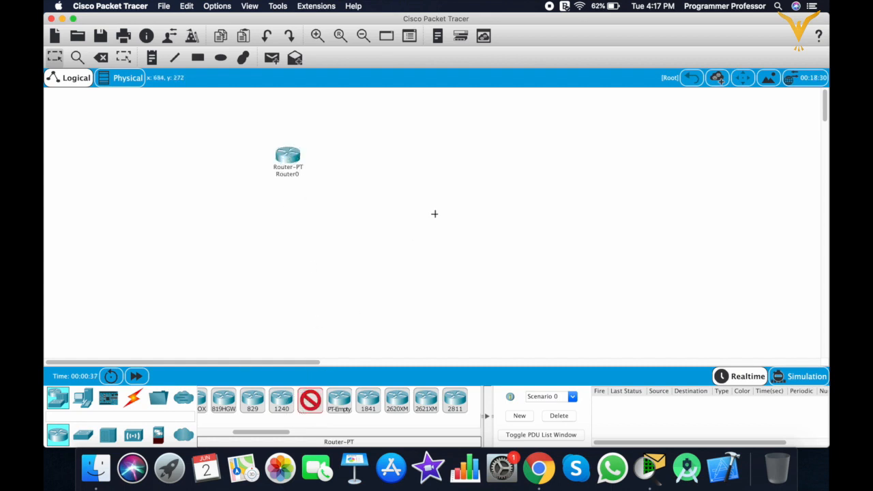
pyautogui.click(529, 161)
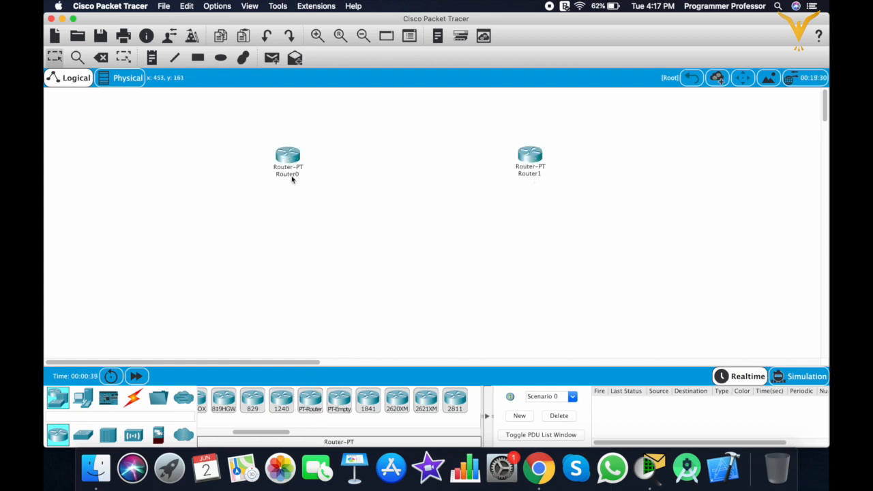
pyautogui.click(83, 434)
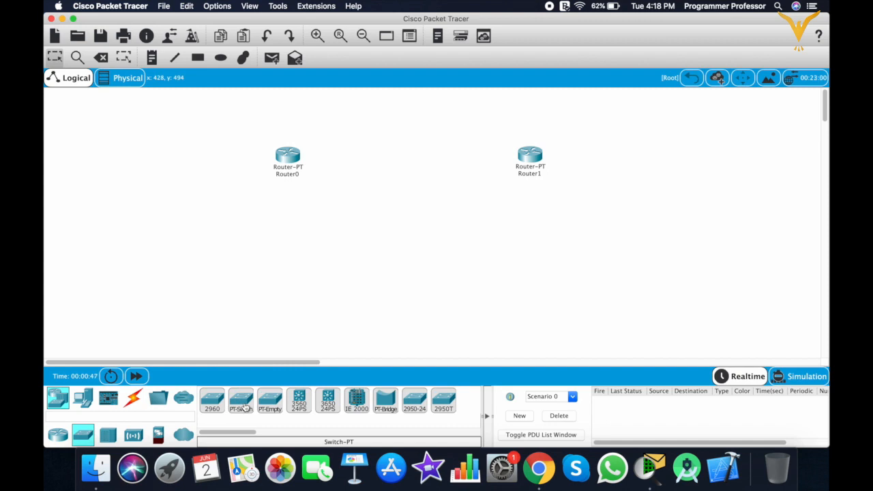
pyautogui.click(244, 408)
pyautogui.click(275, 226)
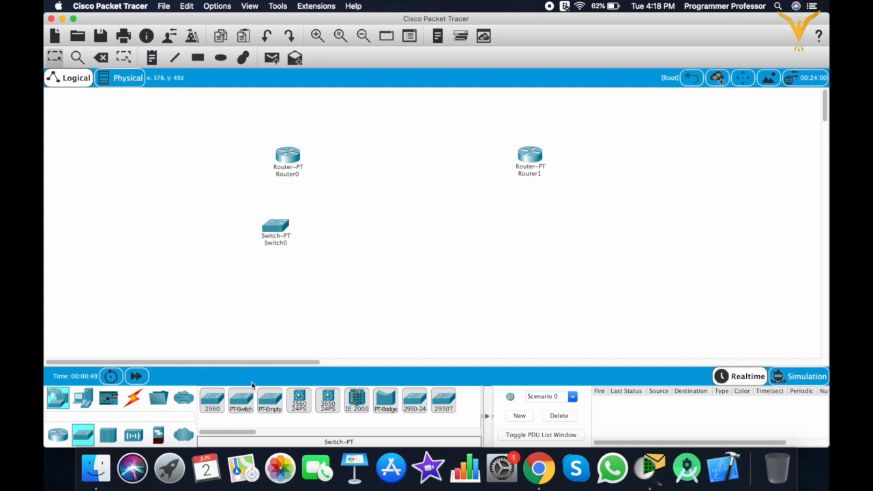
pyautogui.click(244, 408)
pyautogui.click(536, 225)
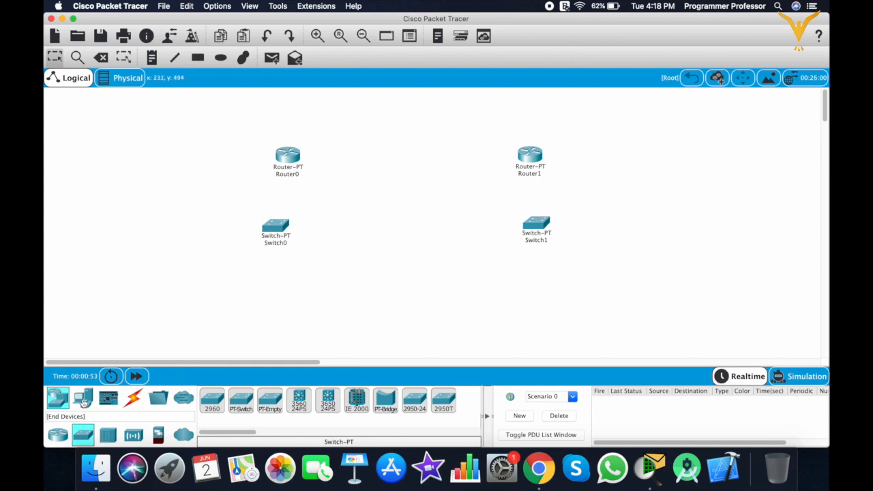
# Step: Place four PCs in a row, PC0 and PC1 below Switch0 and PC2 and PC3 below Switch1
pyautogui.click(82, 401)
pyautogui.click(212, 404)
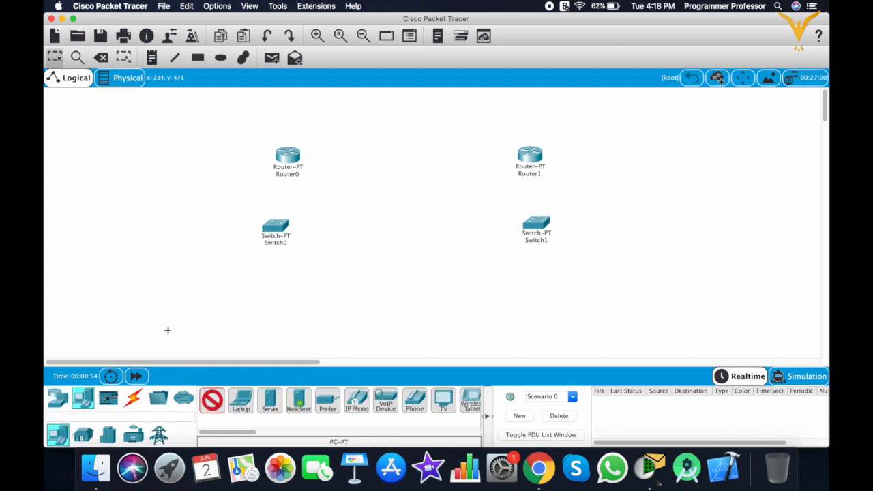
pyautogui.click(195, 300)
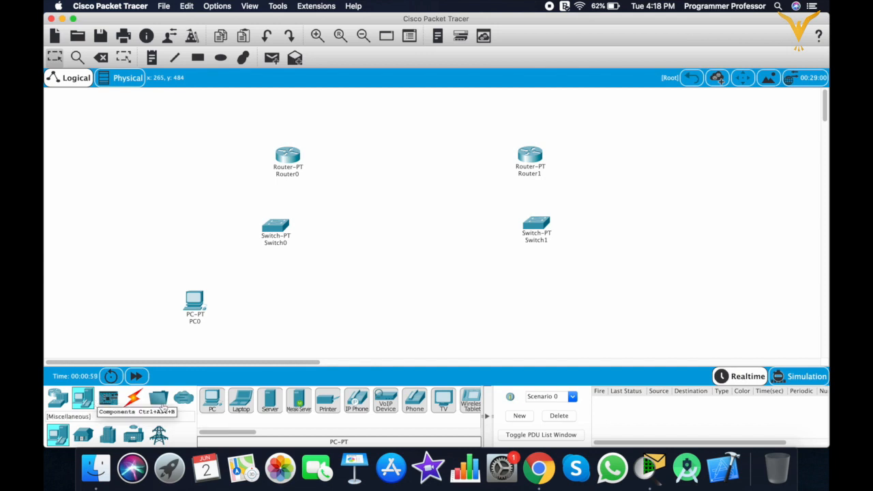
pyautogui.click(210, 402)
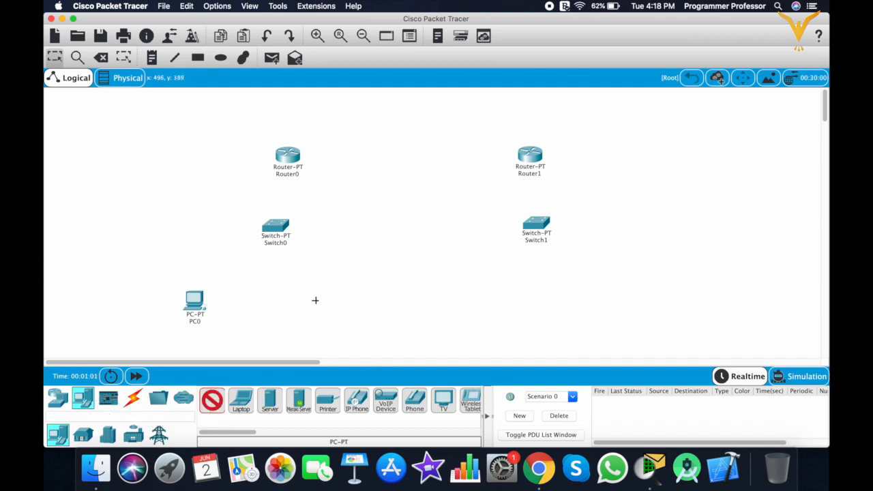
pyautogui.click(304, 299)
pyautogui.click(213, 407)
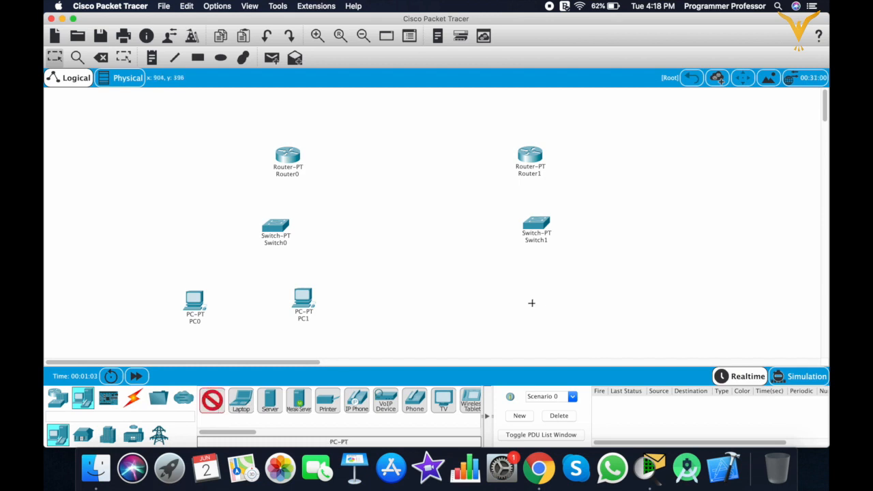
pyautogui.click(483, 298)
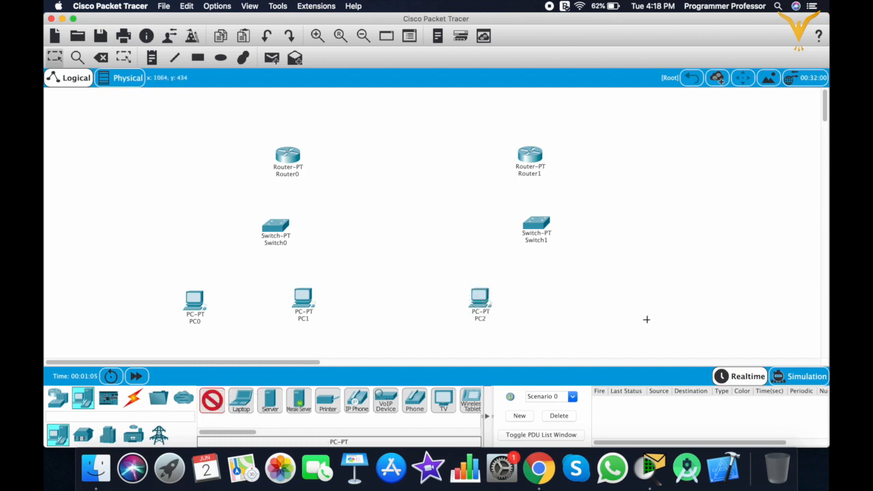
pyautogui.click(605, 293)
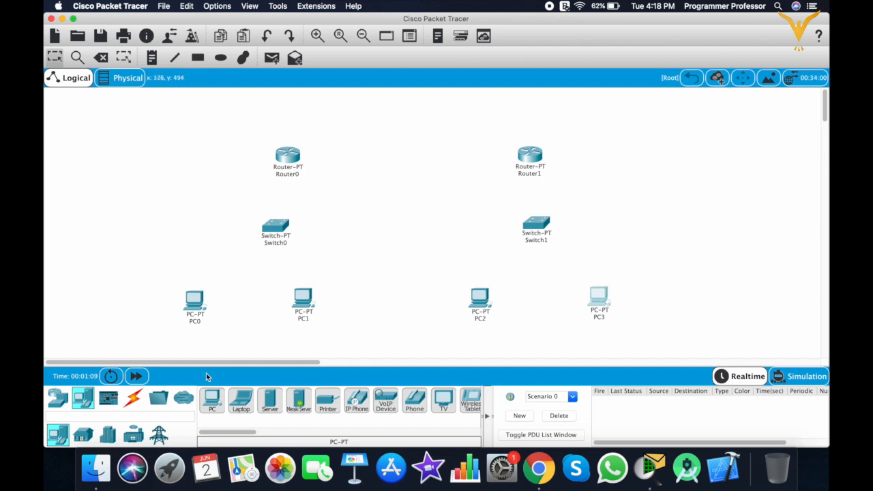
# Step: Cable Router0 to Switch0 and Switch0 to PC0 and PC1, using the automatically chosen connection type
pyautogui.click(133, 398)
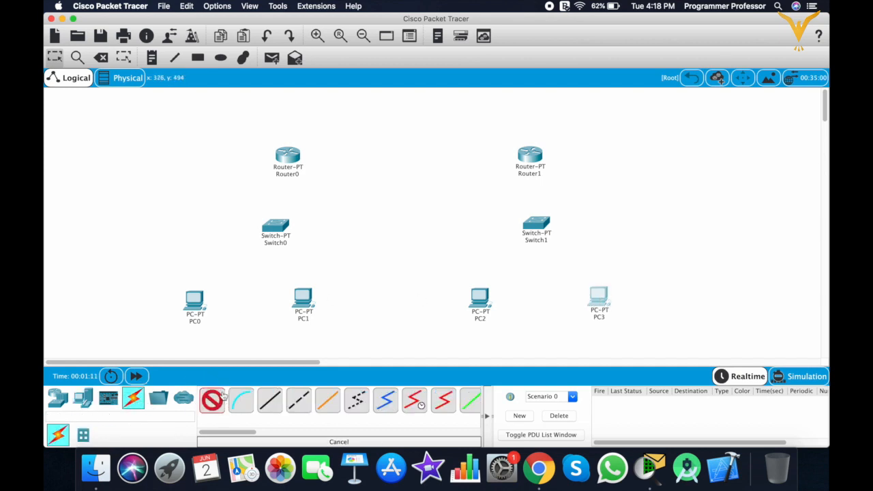
pyautogui.click(287, 155)
pyautogui.click(280, 223)
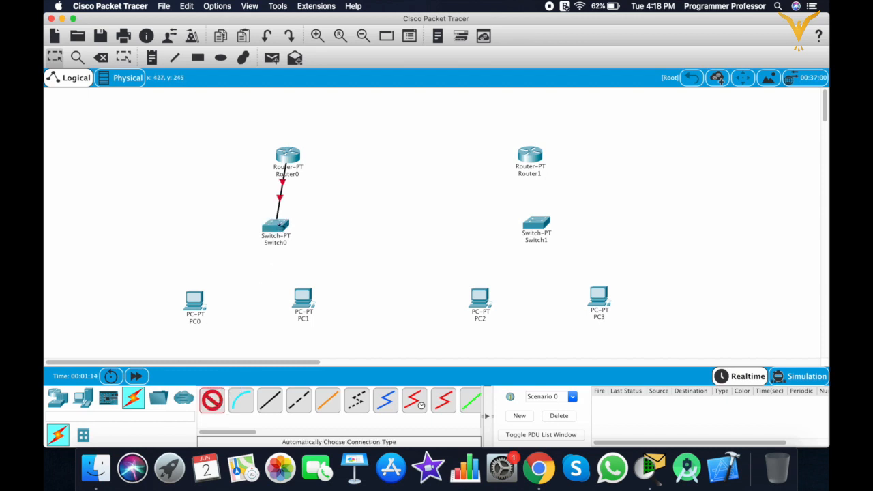
pyautogui.click(279, 226)
pyautogui.click(195, 298)
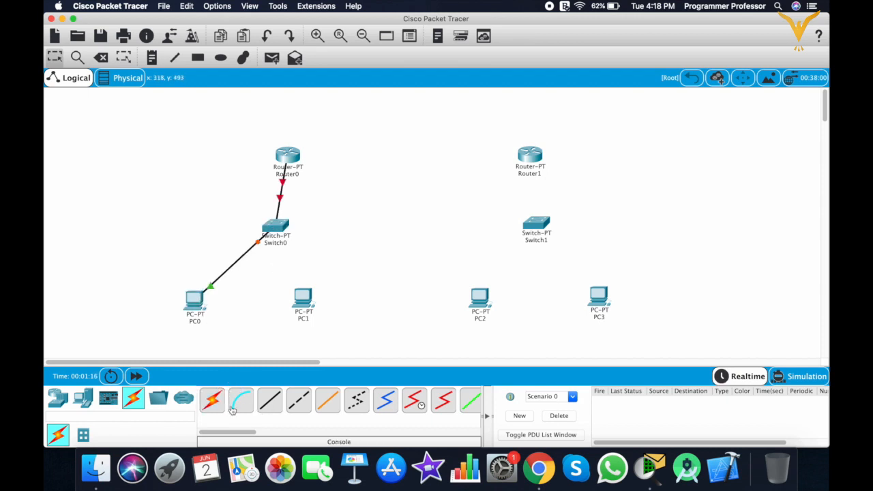
pyautogui.click(212, 400)
pyautogui.click(279, 240)
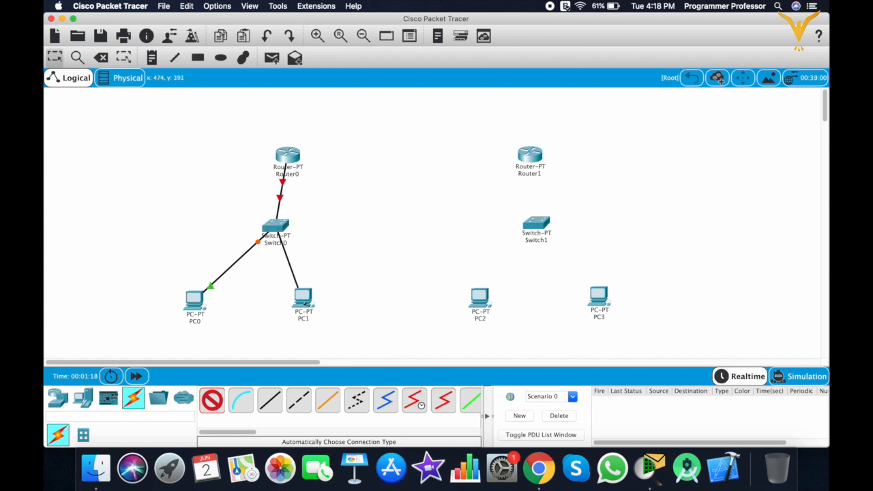
pyautogui.click(302, 298)
# Step: Cable Switch1 to PC2, PC3 and Router1, using the automatically chosen connection type
pyautogui.click(536, 223)
pyautogui.click(479, 297)
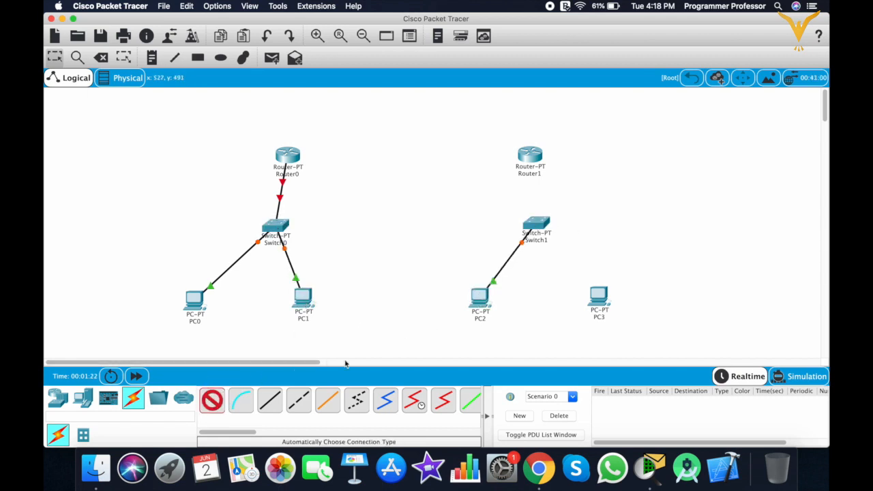
pyautogui.click(536, 225)
pyautogui.click(600, 299)
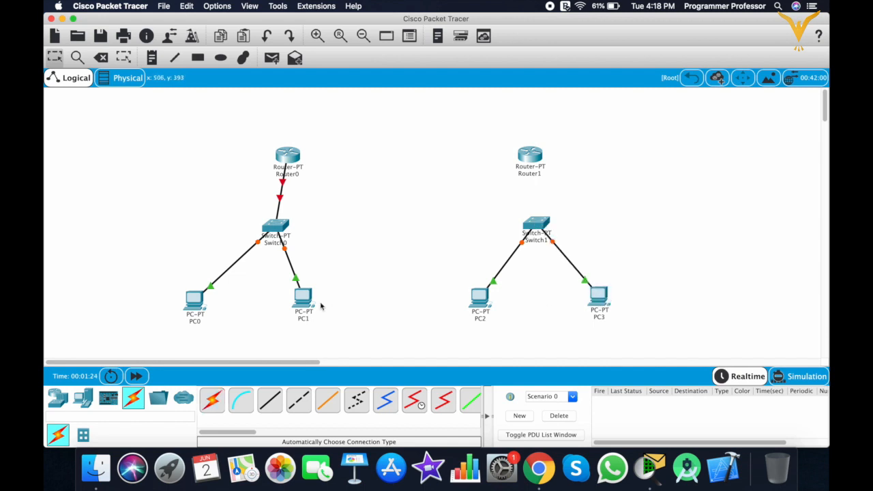
pyautogui.click(211, 400)
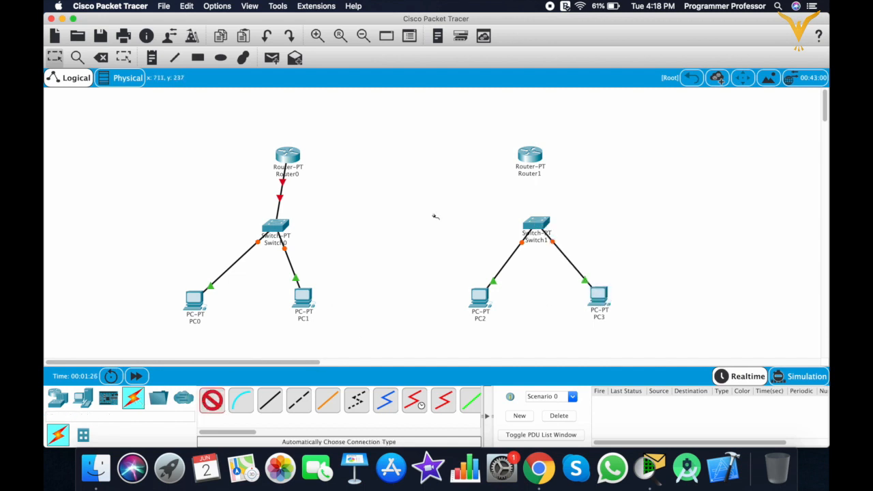
pyautogui.click(530, 156)
pyautogui.click(536, 224)
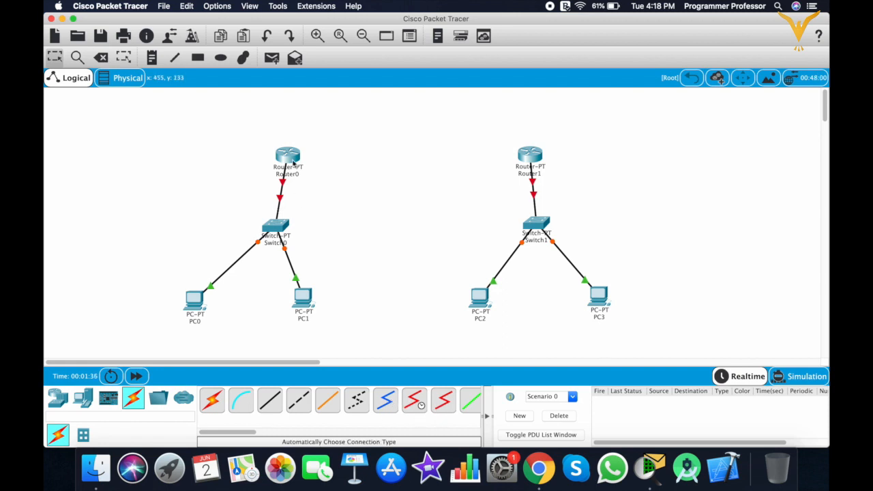
# Step: Link Router0 and Router1 with a Serial DTE cable, using port Serial2/0 on both routers
pyautogui.click(443, 401)
pyautogui.click(286, 154)
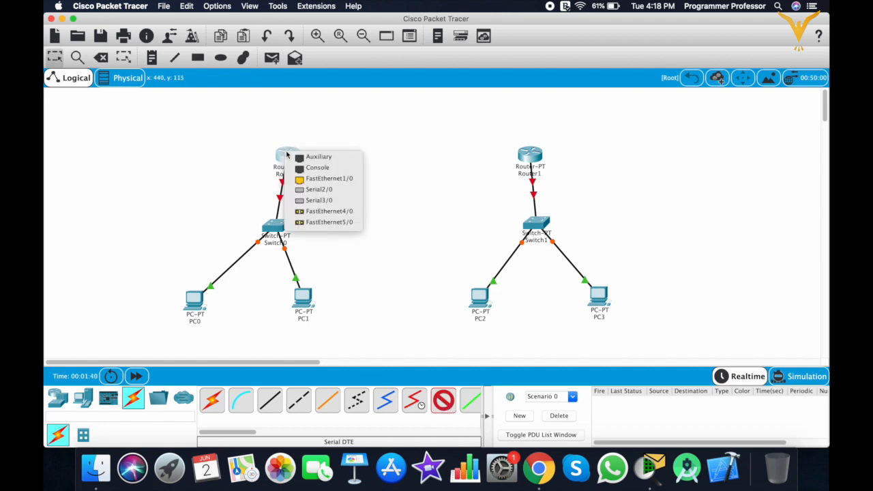
pyautogui.click(315, 190)
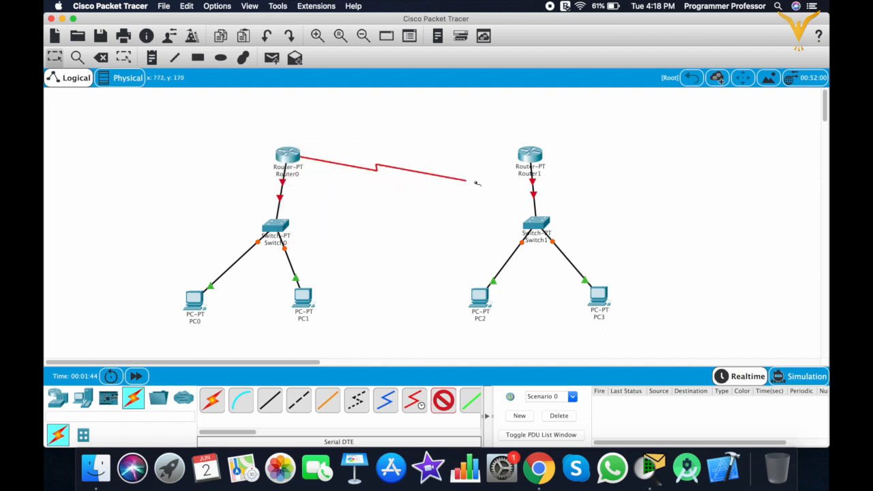
pyautogui.click(530, 154)
pyautogui.click(560, 189)
pyautogui.click(530, 154)
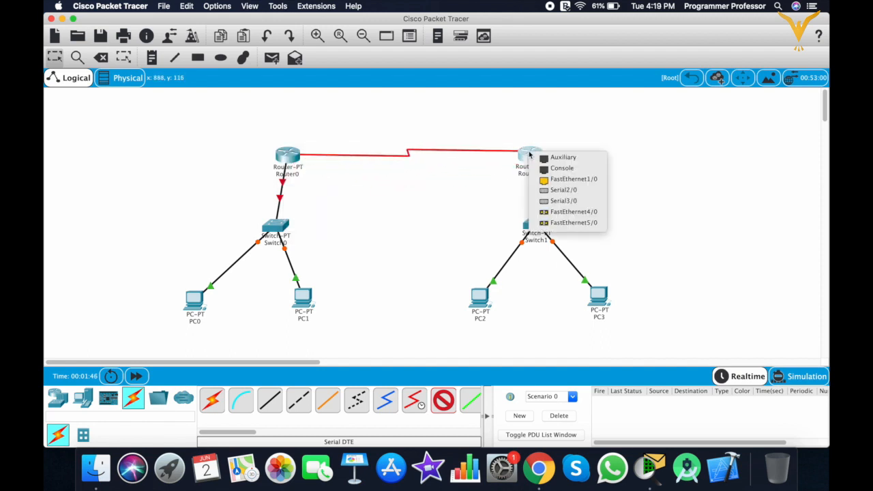
pyautogui.click(552, 191)
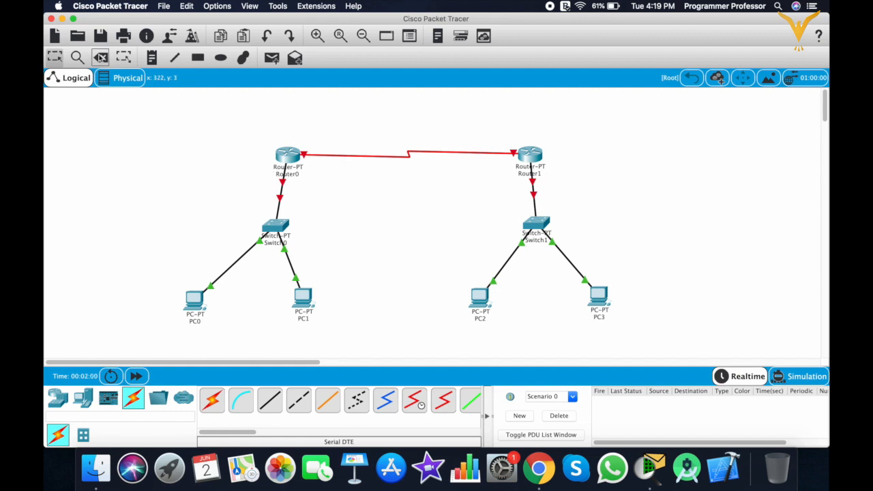
# Step: Add a note 192.168.1.0 beside the Router0–Switch0 link and a second note 192.168.2.0 in the workspace
pyautogui.click(152, 58)
pyautogui.click(211, 178)
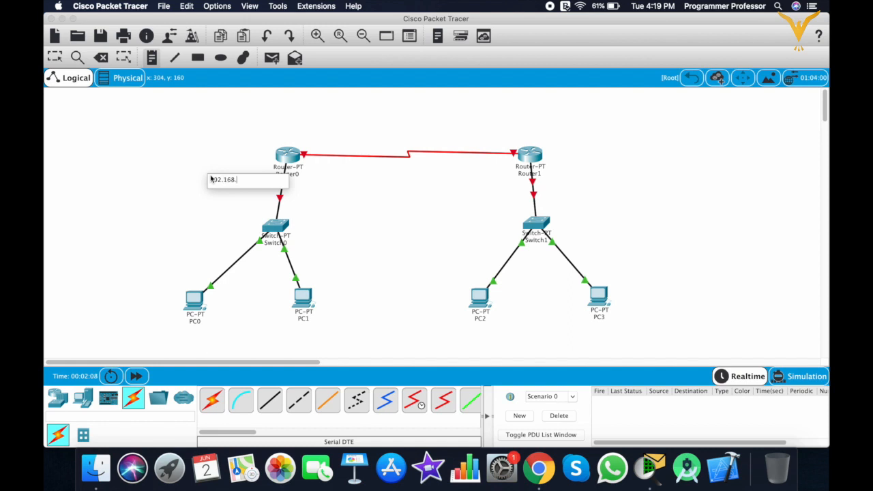
pyautogui.click(342, 195)
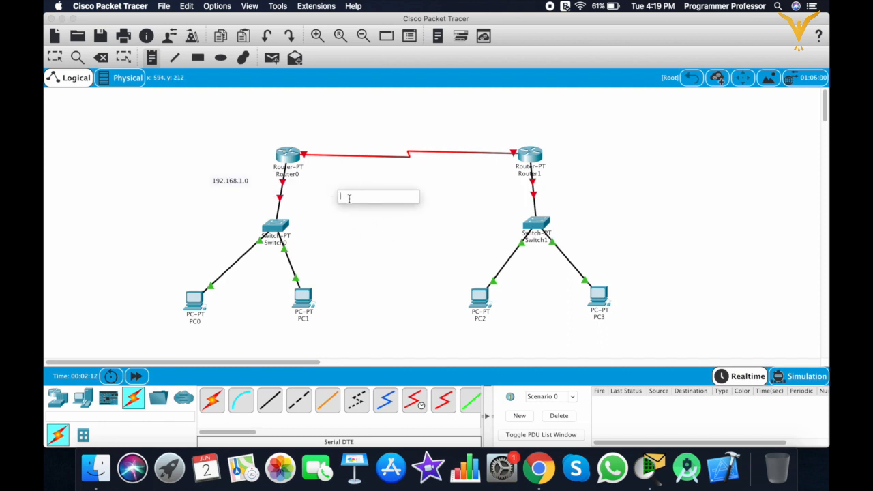
pyautogui.write('192.168.2.0')
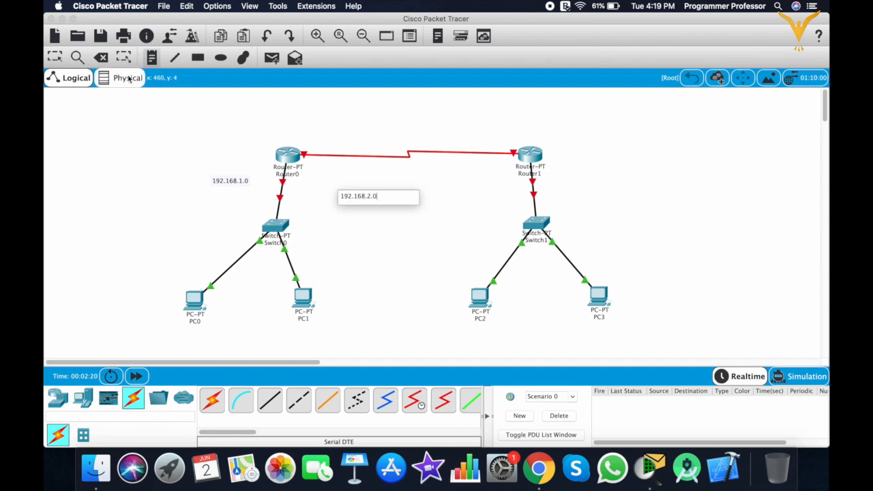
# Step: Move the 192.168.2.0 note beside the Router1–Switch1 link and move both routers higher, roughly level with each other
pyautogui.click(55, 57)
pyautogui.moveTo(349, 200); pyautogui.dragTo(595, 179)
pyautogui.moveTo(536, 155); pyautogui.dragTo(539, 120)
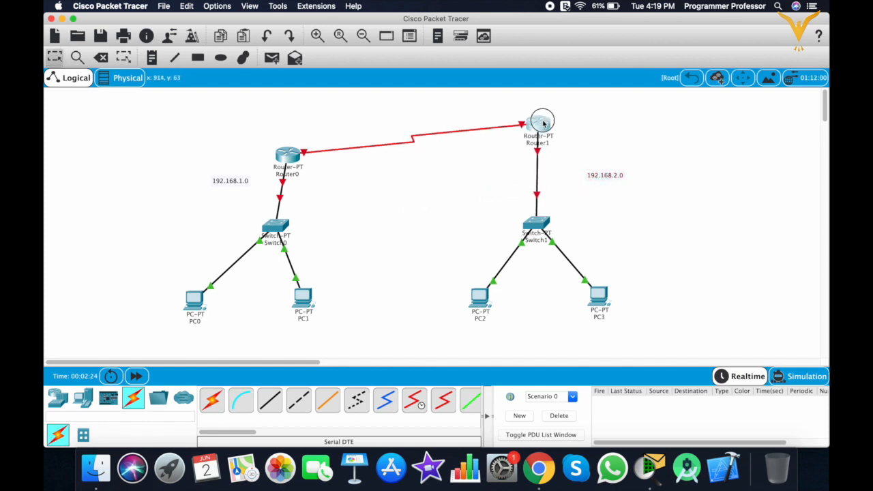
pyautogui.moveTo(298, 154); pyautogui.dragTo(275, 121)
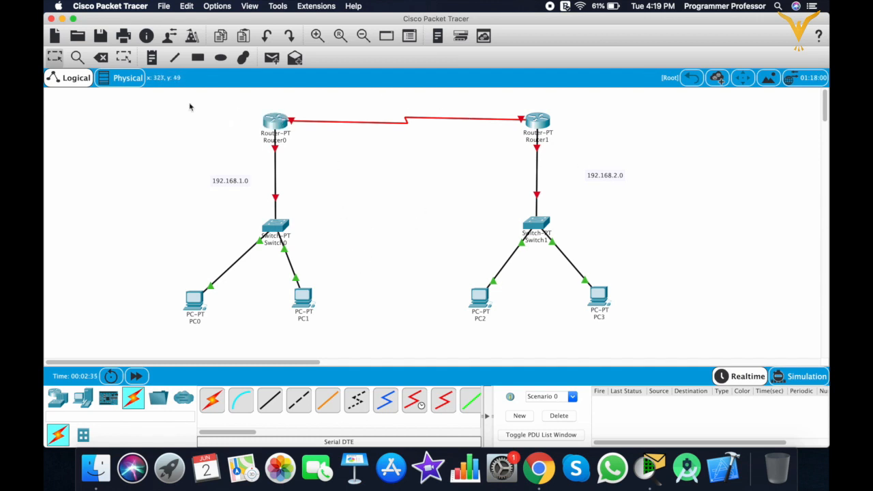
# Step: Add a note 10.0.0.0 above the serial link and center it between the two routers
pyautogui.click(152, 57)
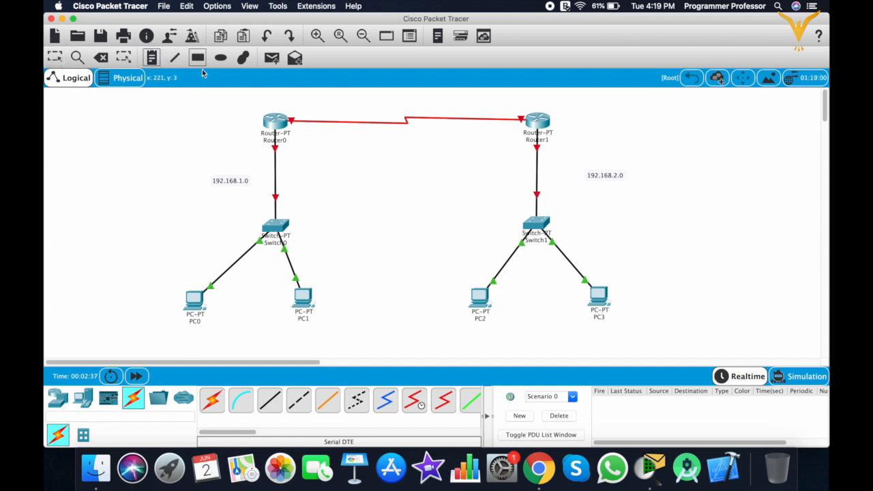
pyautogui.click(376, 96)
pyautogui.write('10.0.0.0')
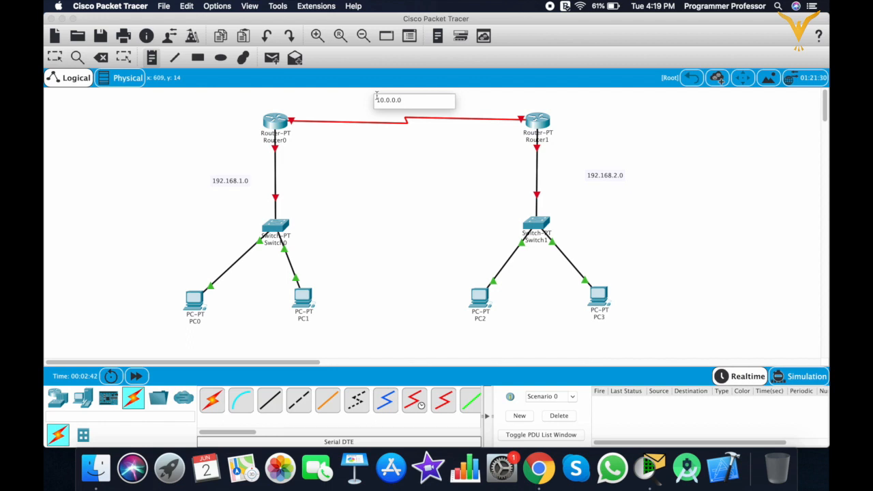
pyautogui.click(431, 159)
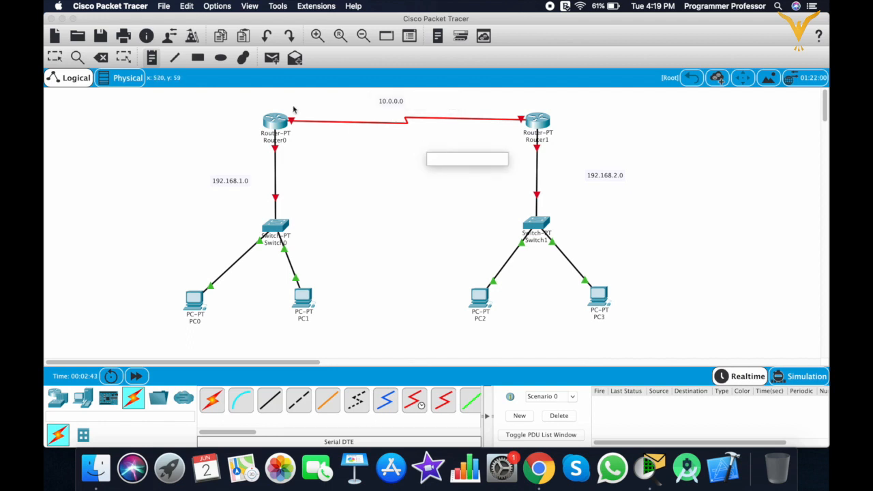
pyautogui.click(124, 60)
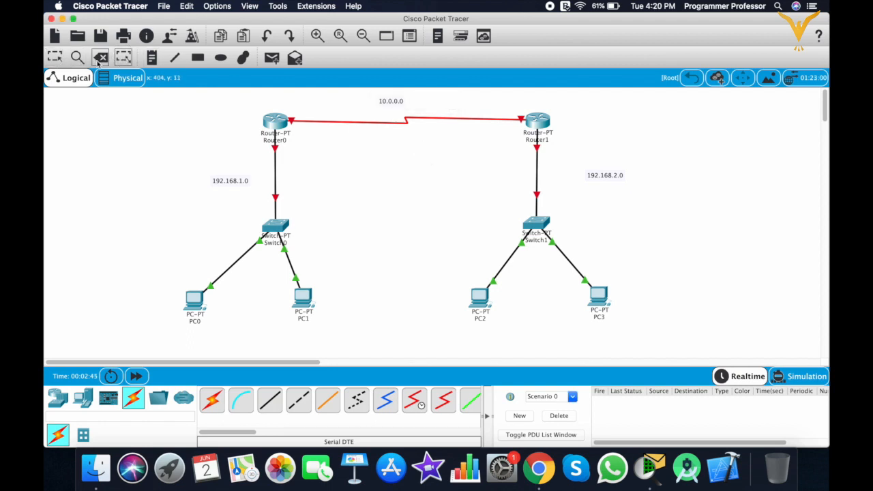
pyautogui.click(53, 58)
pyautogui.moveTo(384, 102); pyautogui.dragTo(408, 104)
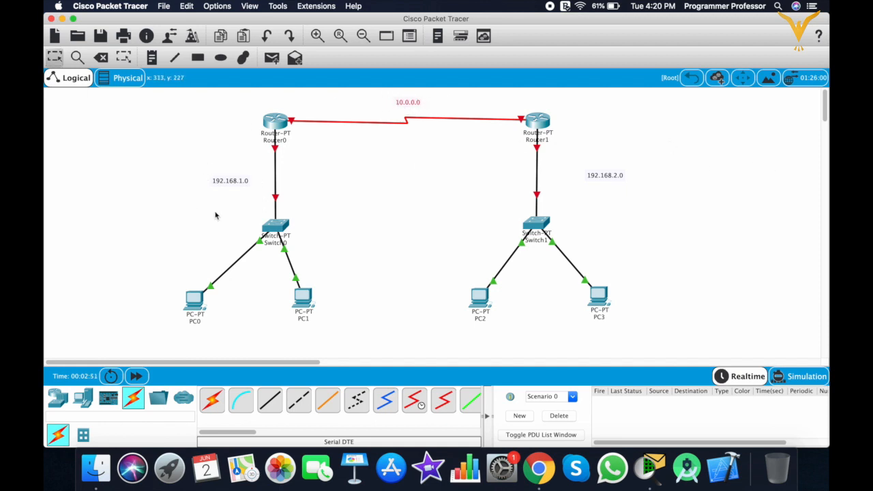
# Step: Configure Router0's FastEthernet0/0 with IP address 192.168.1.1 and subnet mask 255.255.255.0, copying the address and turning the port on
pyautogui.click(277, 123)
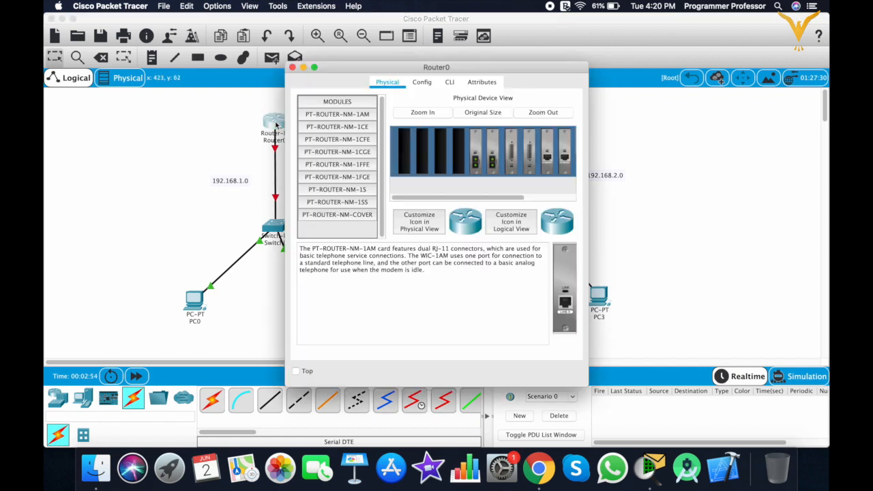
pyautogui.click(427, 82)
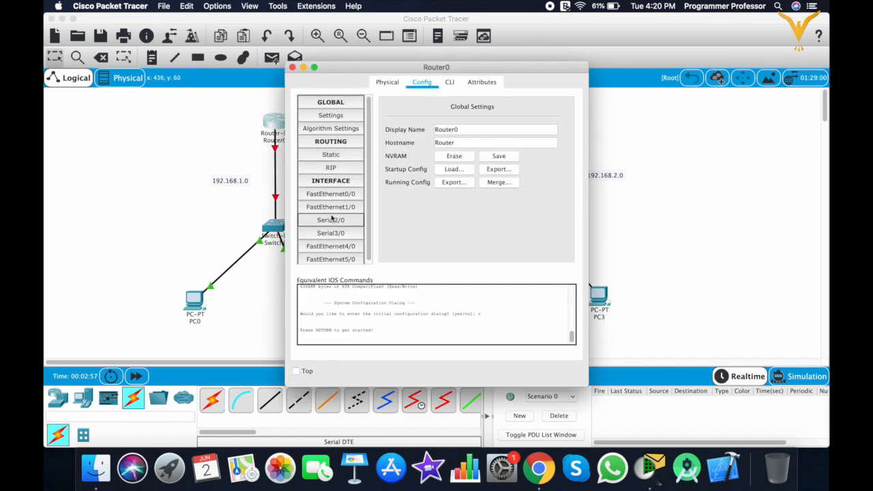
pyautogui.click(331, 196)
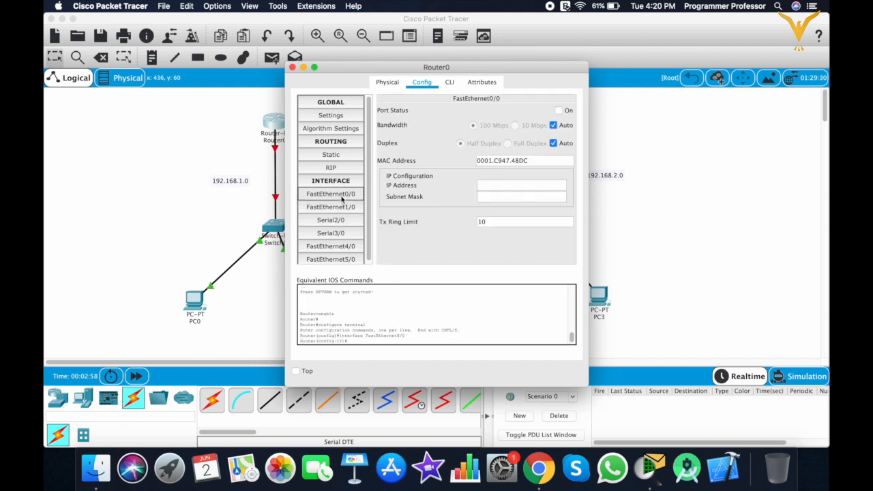
pyautogui.click(512, 181)
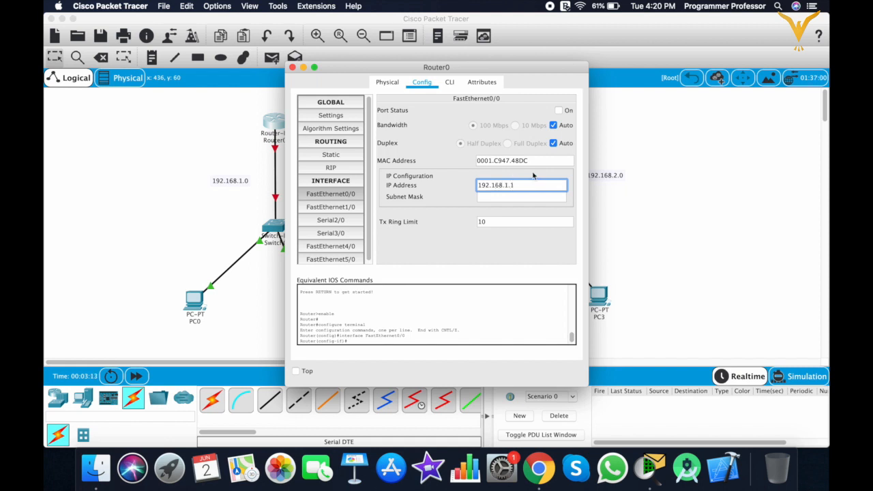
pyautogui.doubleClick(532, 184)
pyautogui.press('super+c')
pyautogui.click(498, 197)
pyautogui.click(559, 110)
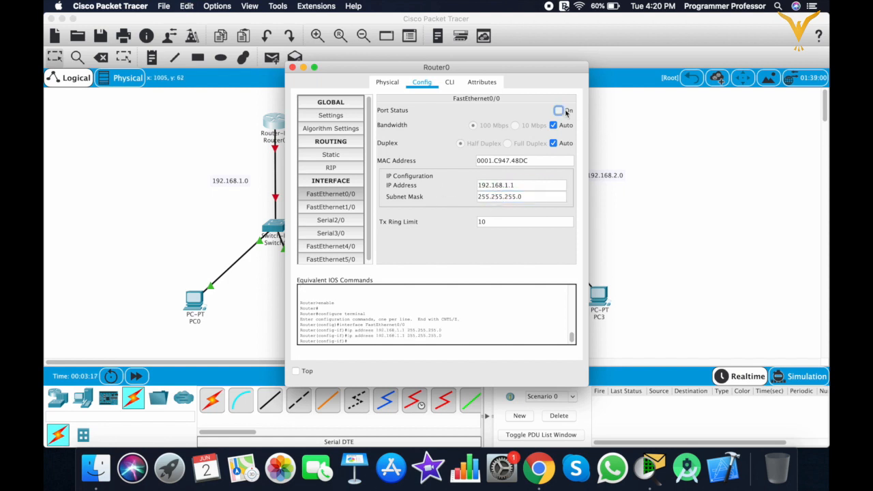
pyautogui.click(292, 67)
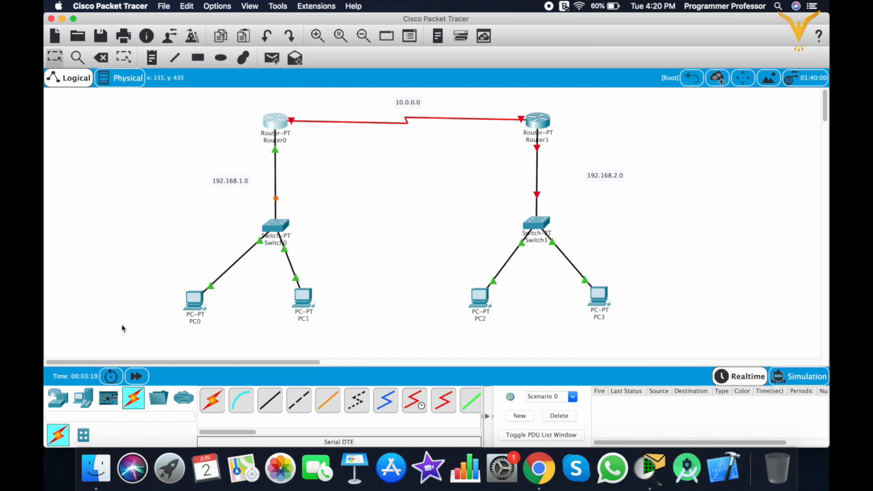
# Step: Assign PC0 the static IP address 192.168.1.2, subnet mask 255.255.255.0 and default gateway 192.168.1.1
pyautogui.click(193, 300)
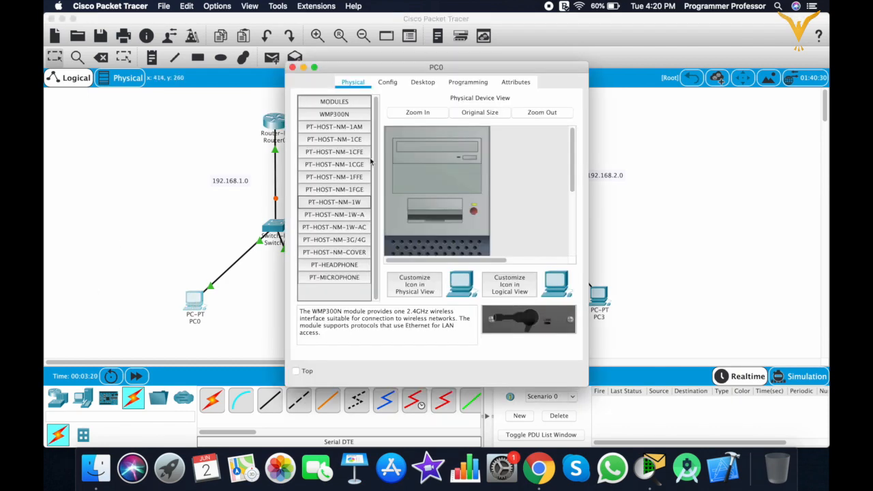
pyautogui.click(418, 83)
pyautogui.click(328, 128)
pyautogui.click(423, 171)
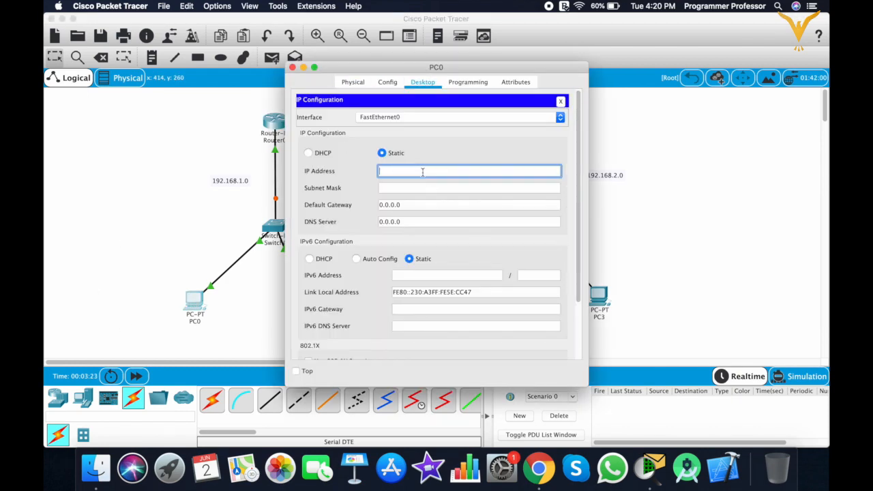
pyautogui.write('192.168.1.1')
pyautogui.click(423, 186)
pyautogui.moveTo(421, 206); pyautogui.dragTo(343, 207)
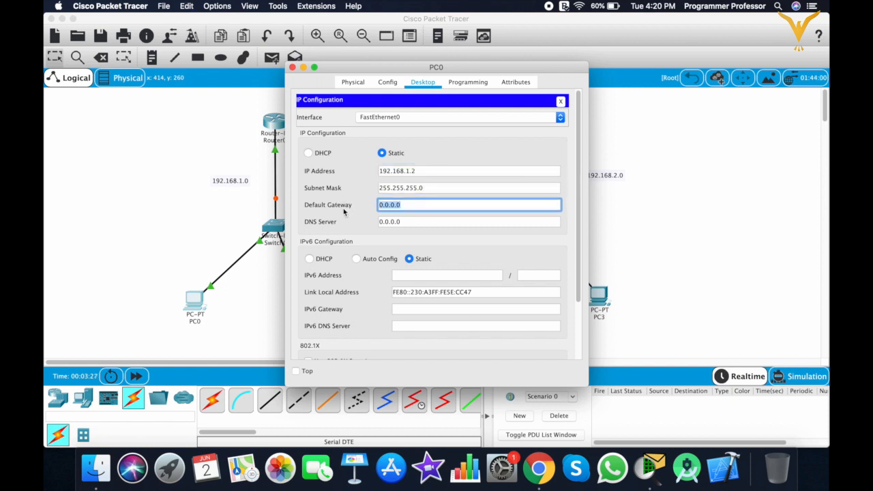
pyautogui.press('super+v')
pyautogui.click(561, 101)
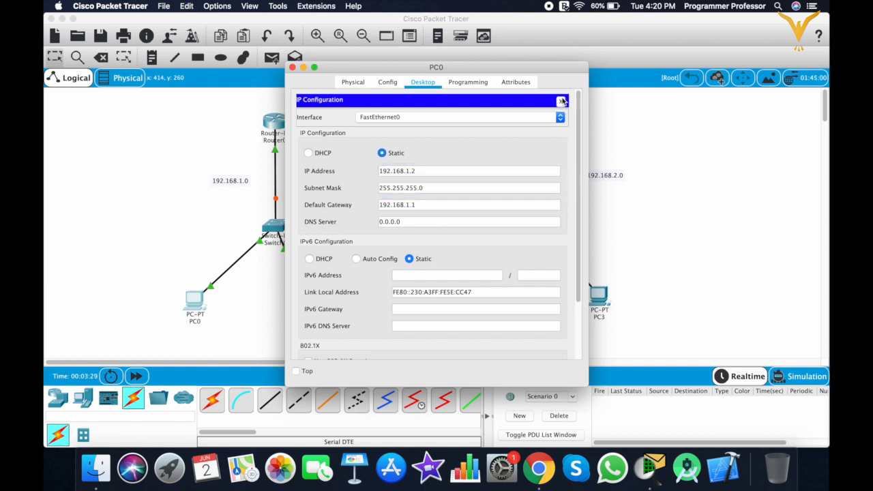
pyautogui.click(292, 67)
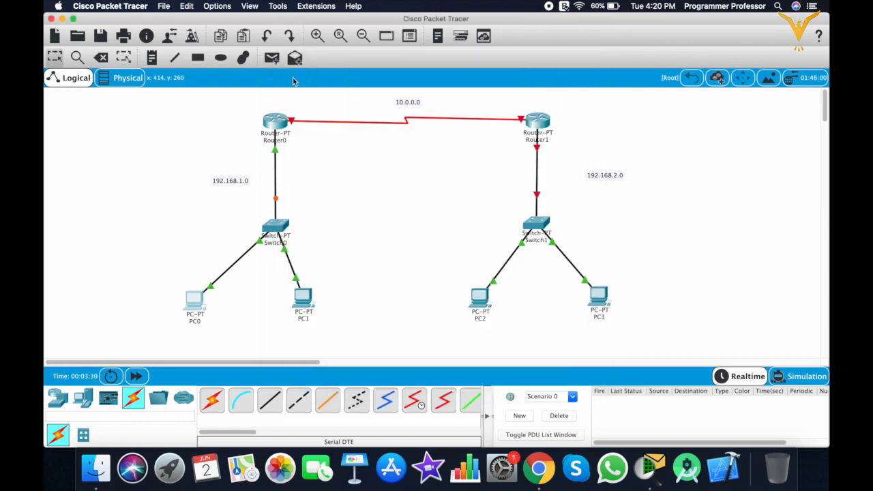
# Step: Assign PC1 the static IP address 192.168.1.3, subnet mask 255.255.255.0 and default gateway 192.168.1.1
pyautogui.click(303, 299)
pyautogui.click(423, 81)
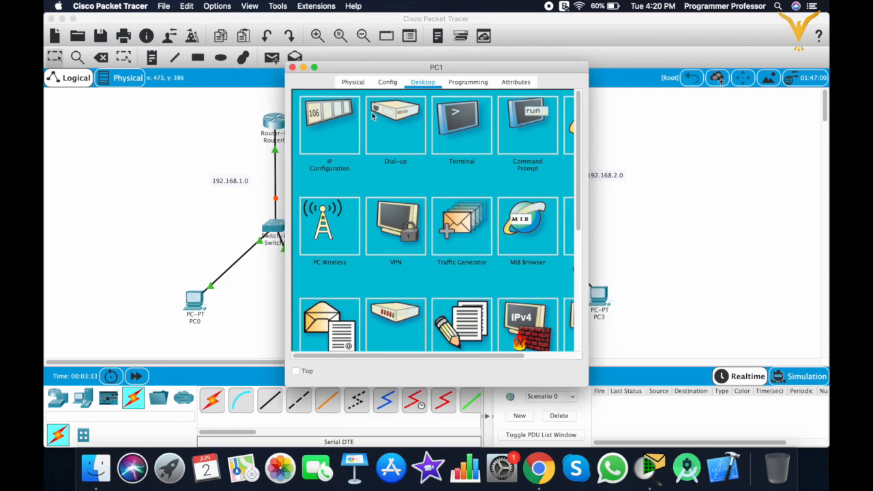
pyautogui.click(334, 154)
pyautogui.click(399, 170)
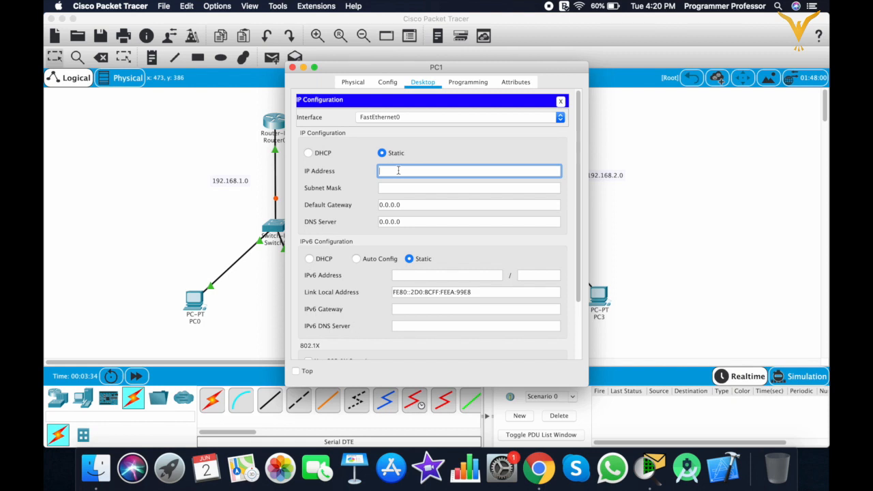
pyautogui.write('192.168.1.')
pyautogui.press('Tab')
pyautogui.press('Tab')
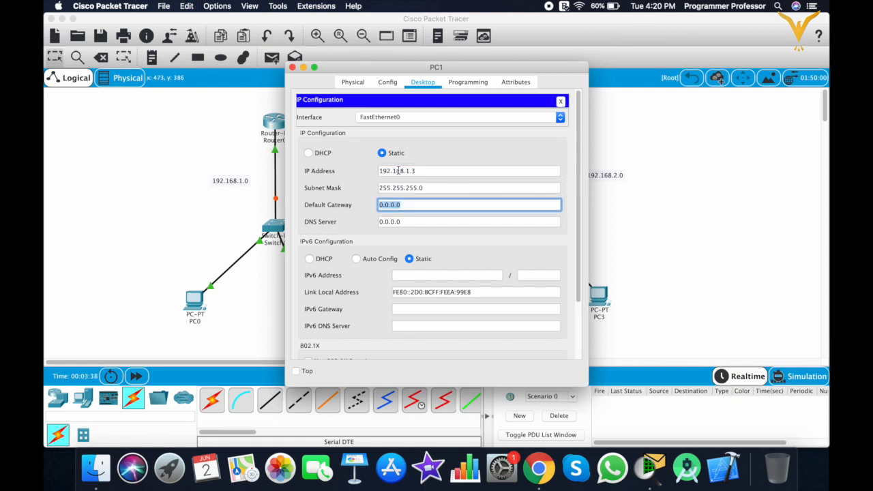
pyautogui.write('192.168.1.1')
pyautogui.click(560, 101)
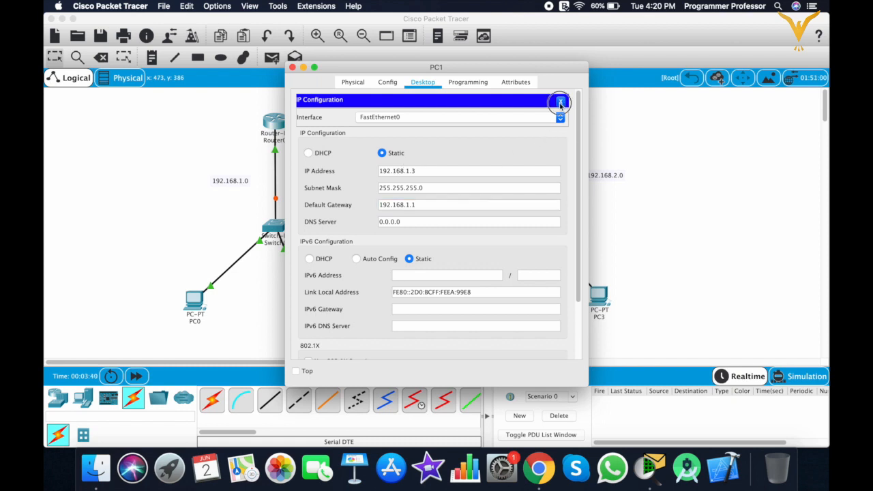
pyautogui.click(291, 66)
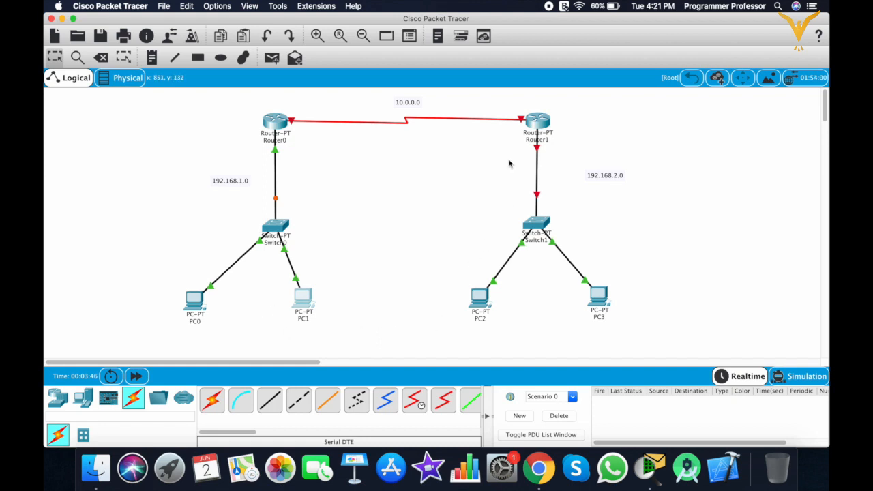
# Step: Configure Router1's FastEthernet0/0 with IP address 192.168.2.1 and subnet mask 255.255.255.0, copying the address and turning the port on
pyautogui.click(535, 131)
pyautogui.click(422, 83)
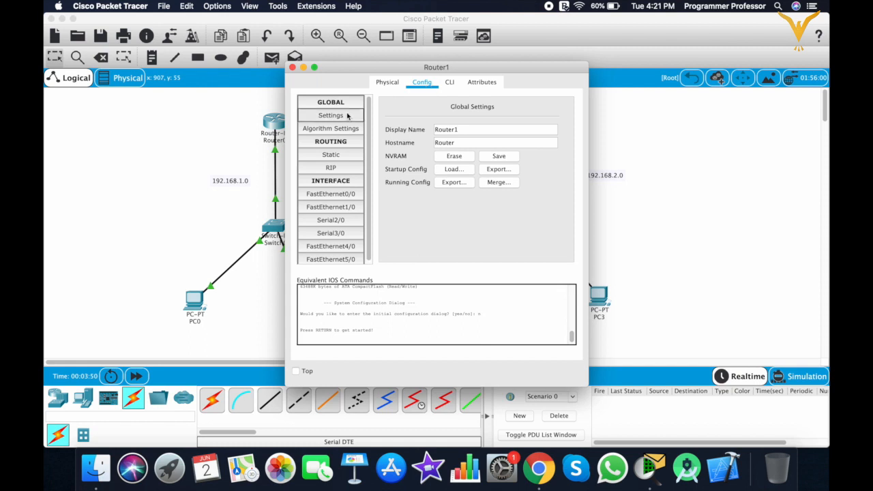
pyautogui.click(343, 194)
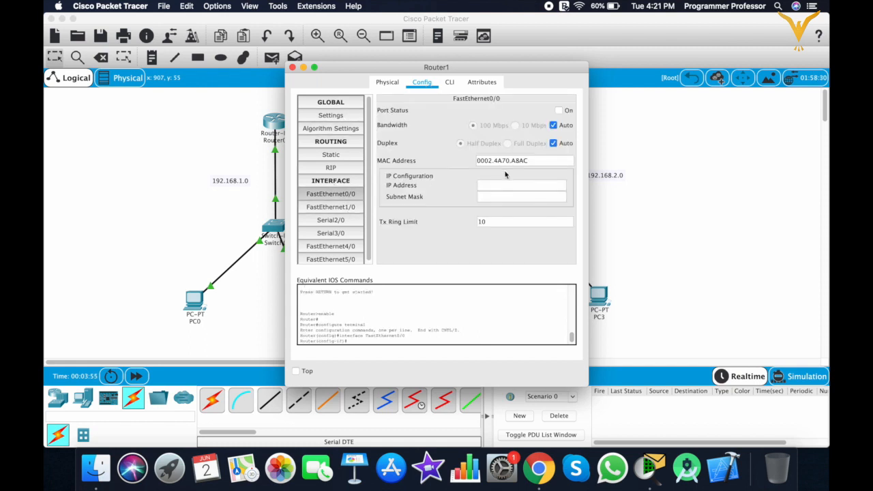
pyautogui.click(503, 183)
pyautogui.write('192.168.1.1')
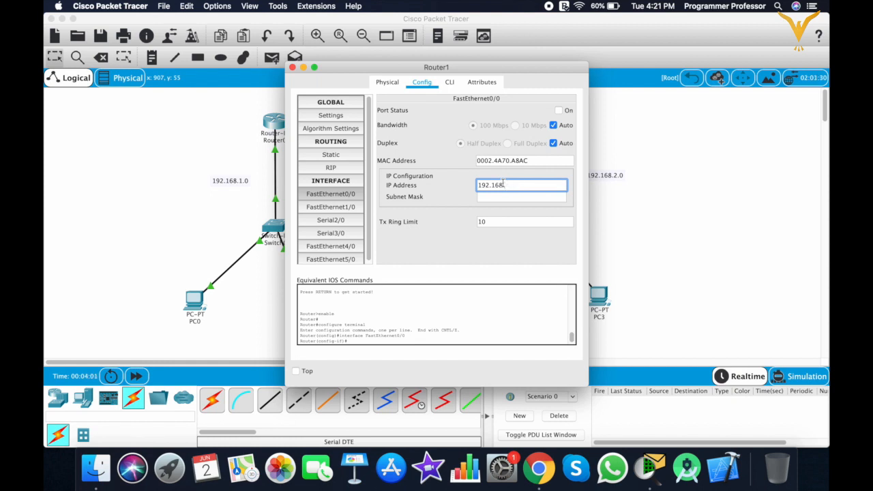
pyautogui.write('.2.1')
pyautogui.press('Tab')
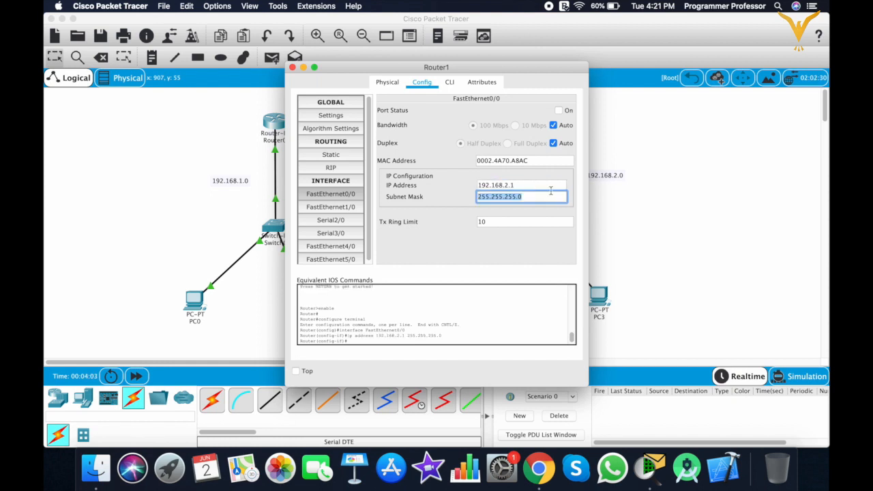
pyautogui.click(530, 185)
pyautogui.press('super+c')
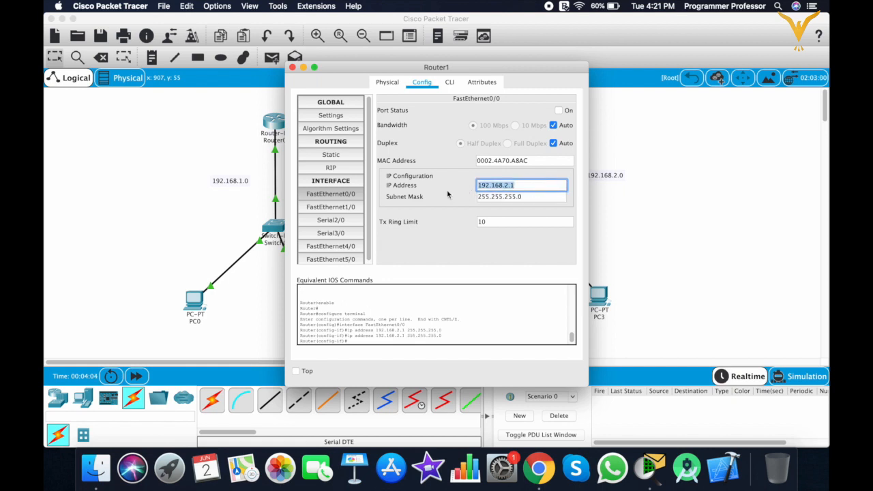
pyautogui.click(559, 110)
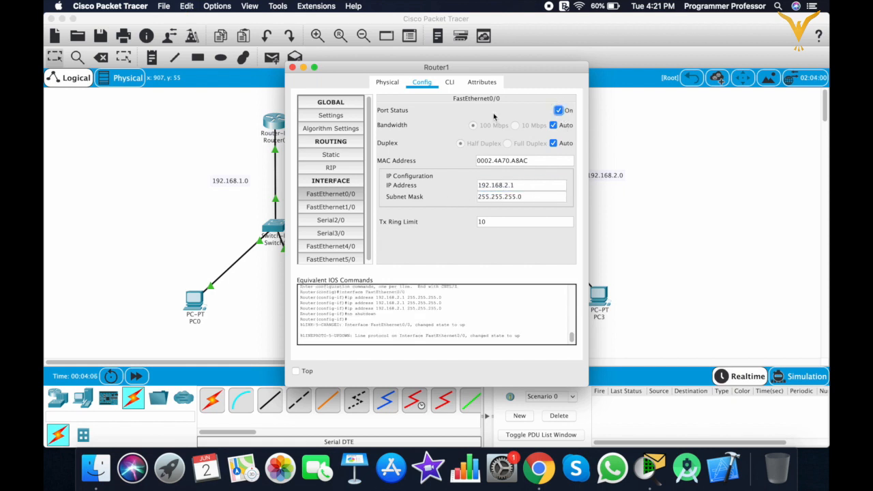
pyautogui.click(292, 67)
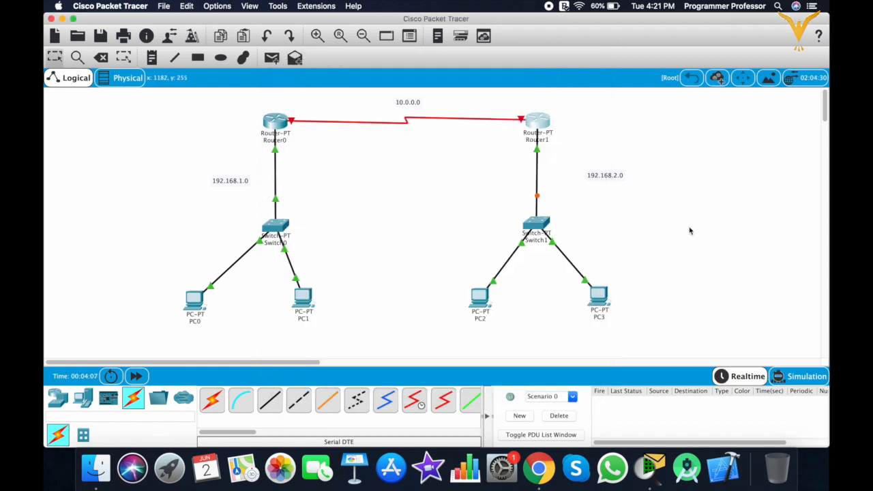
# Step: Assign PC2 the static IP address 192.168.2.2, subnet mask 255.255.255.0 and default gateway 192.168.2.1
pyautogui.click(482, 298)
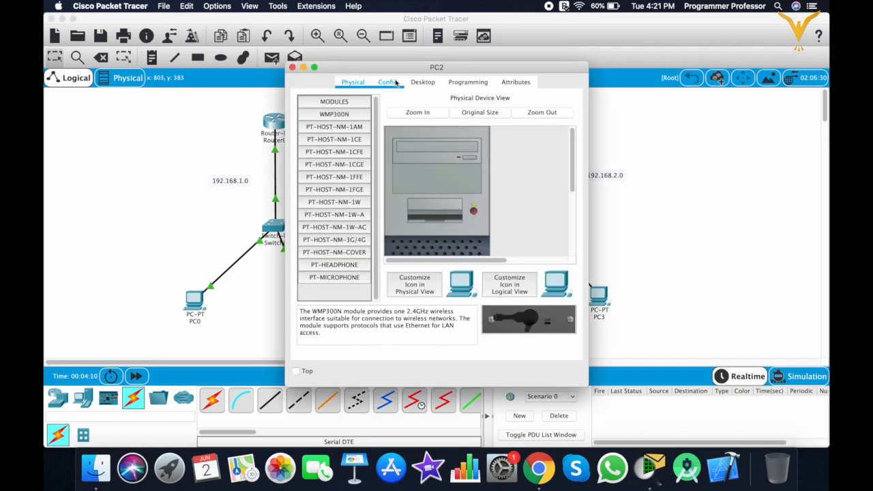
pyautogui.click(422, 82)
pyautogui.click(331, 123)
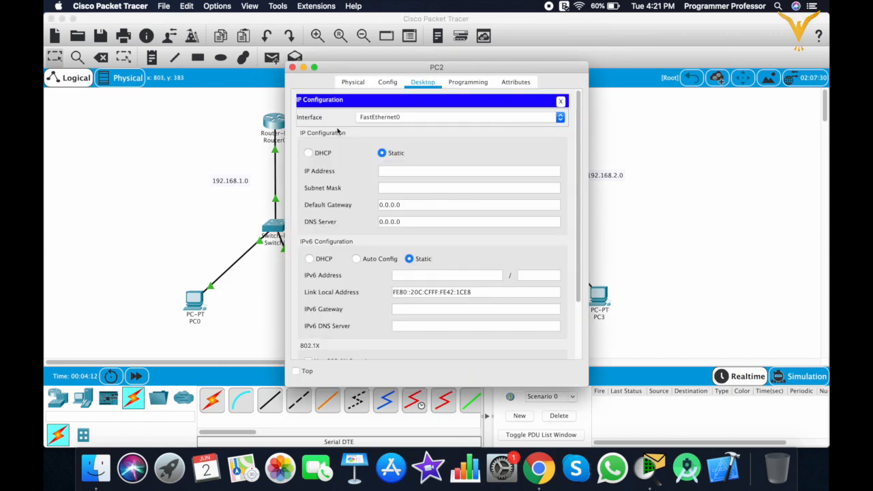
pyautogui.click(390, 169)
pyautogui.press('super+v')
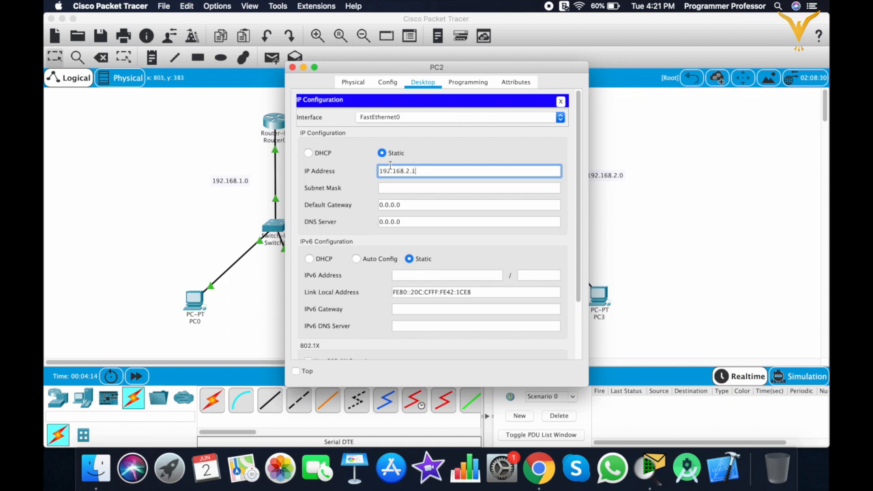
pyautogui.press('Tab')
pyautogui.press('Tab')
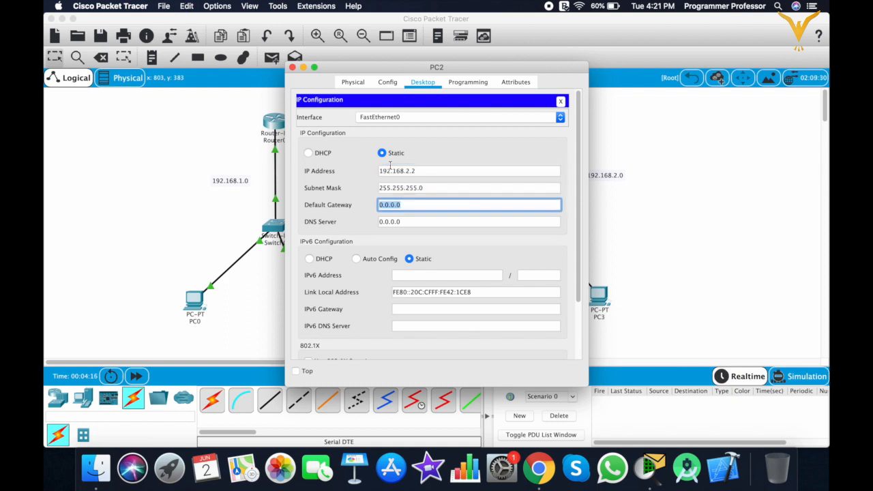
pyautogui.press('super+v')
pyautogui.write('1')
pyautogui.click(562, 102)
pyautogui.click(292, 67)
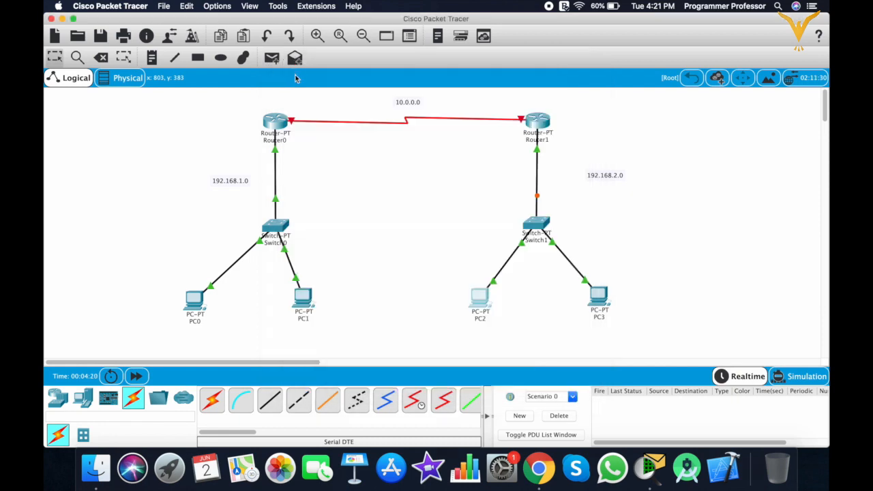
# Step: Assign PC3 the static IP address 192.168.2.3, subnet mask 255.255.255.0 and default gateway 192.168.2.1
pyautogui.click(596, 299)
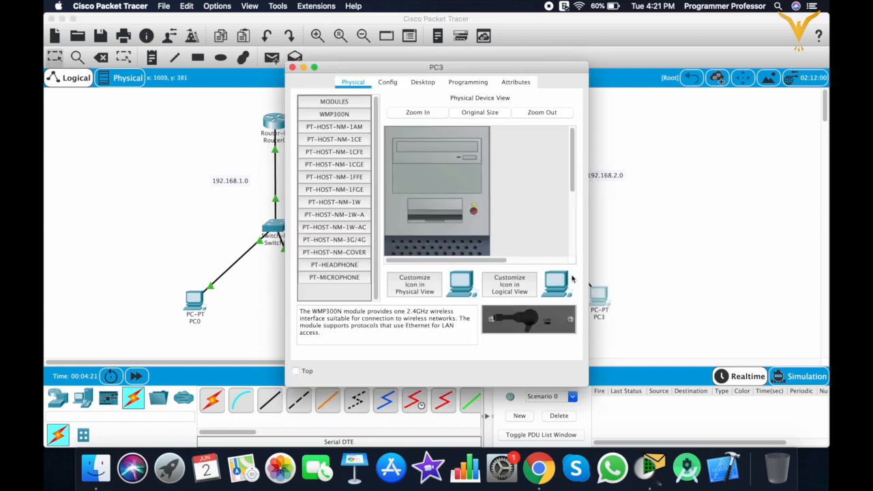
pyautogui.click(396, 83)
pyautogui.click(428, 83)
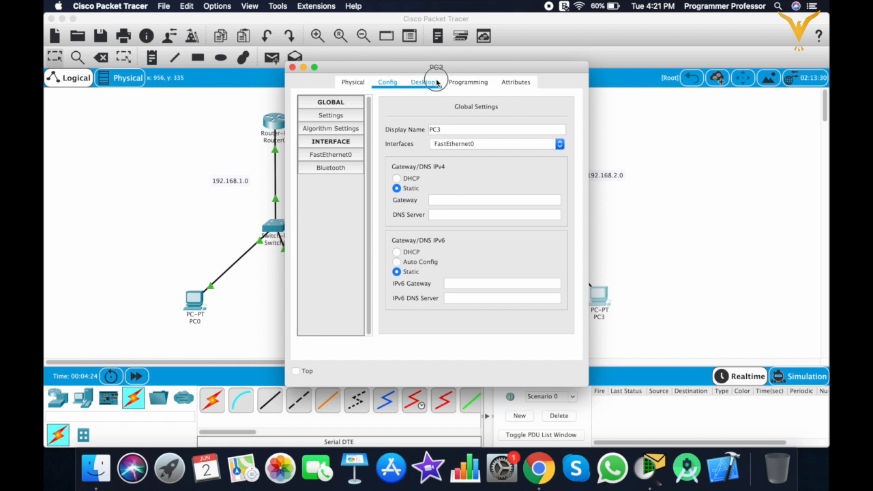
pyautogui.click(331, 124)
pyautogui.click(394, 175)
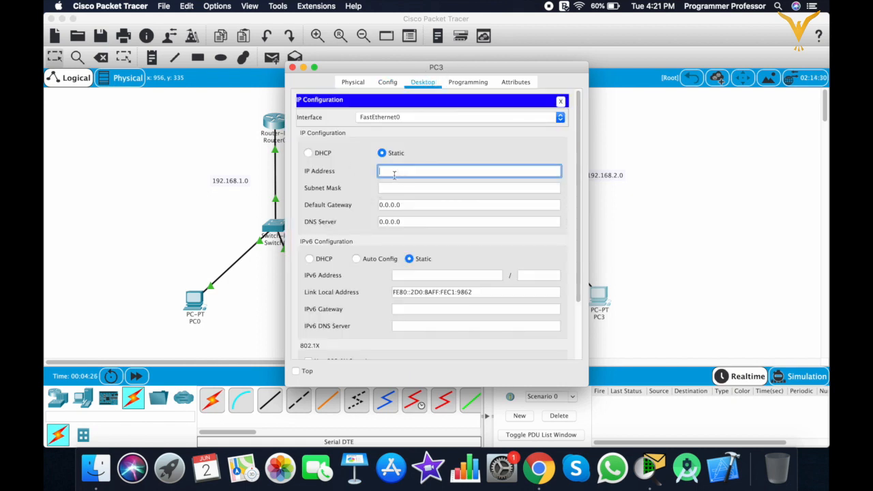
pyautogui.write('192.168.2.1')
pyautogui.press('BackSpace')
pyautogui.write('3')
pyautogui.press('Tab')
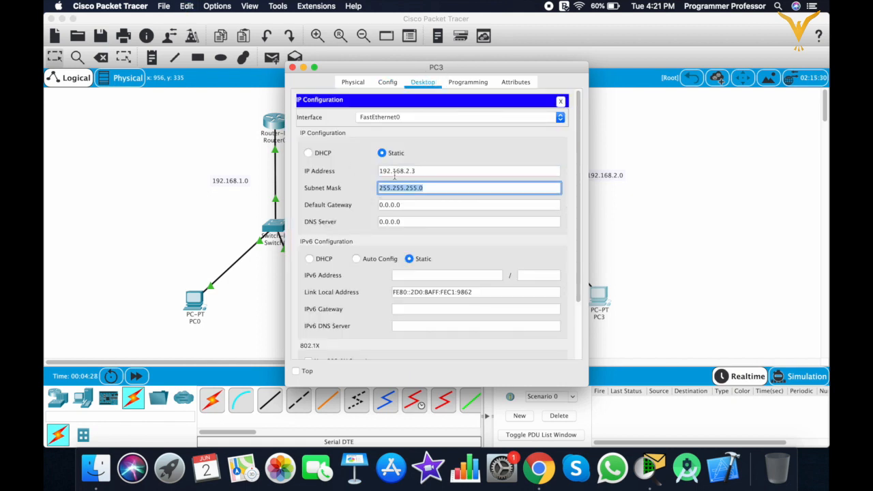
pyautogui.press('Tab')
pyautogui.write('192.168.2.1')
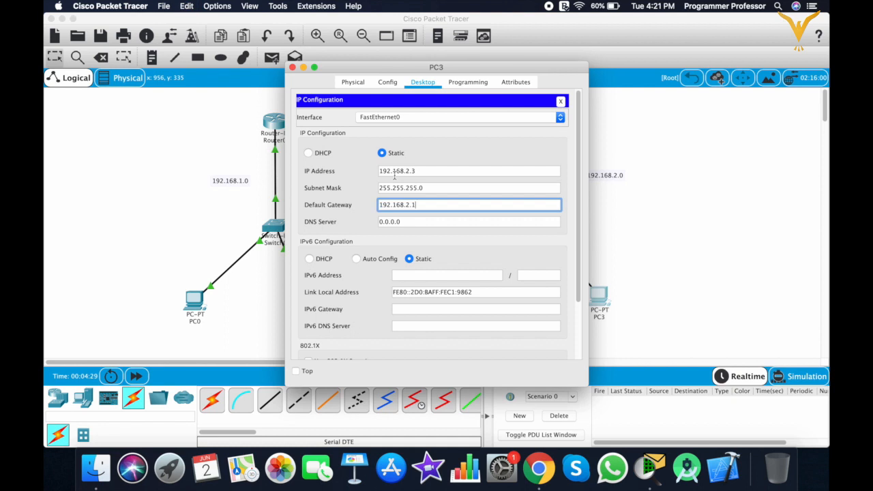
pyautogui.click(561, 101)
pyautogui.click(292, 67)
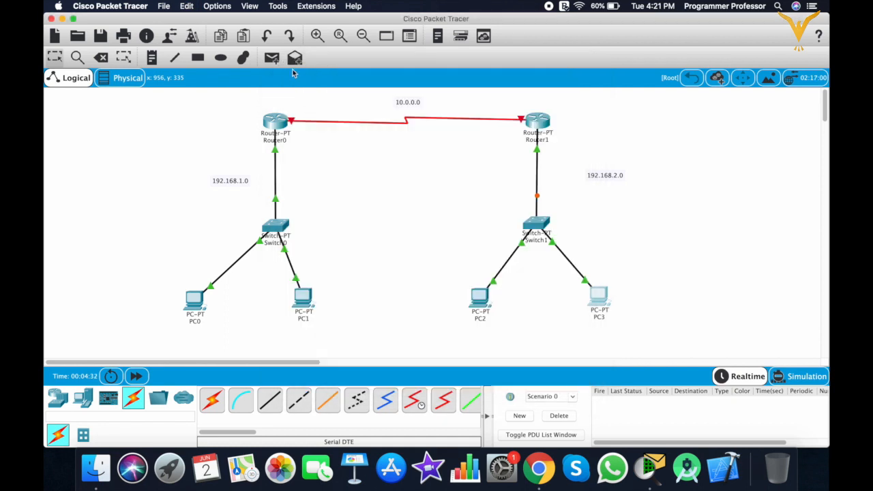
# Step: Configure Router0's Serial2/0 with IP address 10.0.0.1 and subnet mask 255.0.0.0, and turn the port on
pyautogui.click(274, 126)
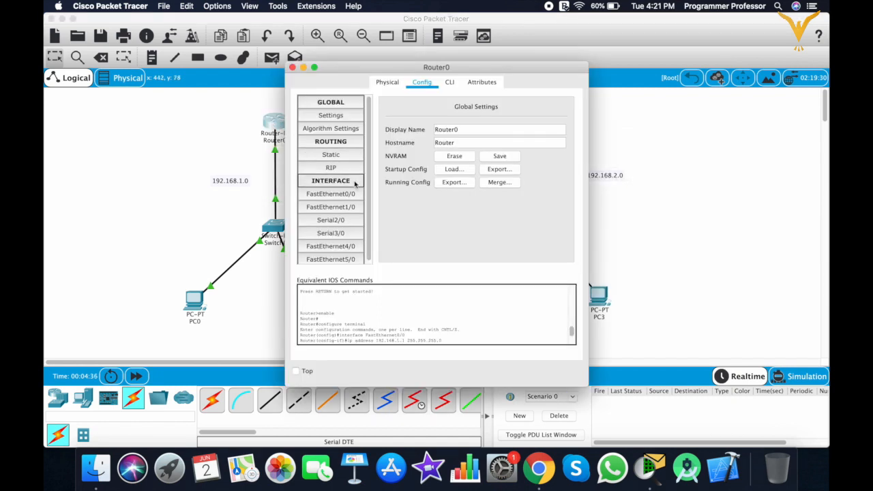
pyautogui.click(347, 219)
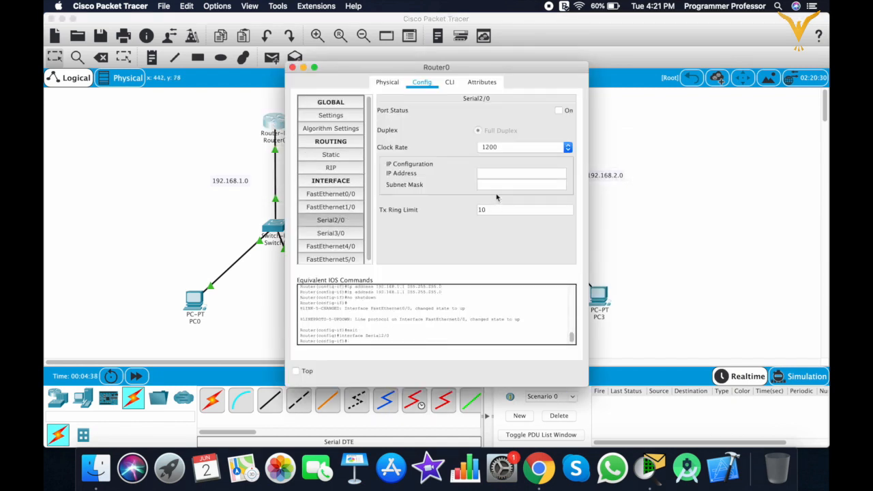
pyautogui.click(496, 173)
pyautogui.write('10.')
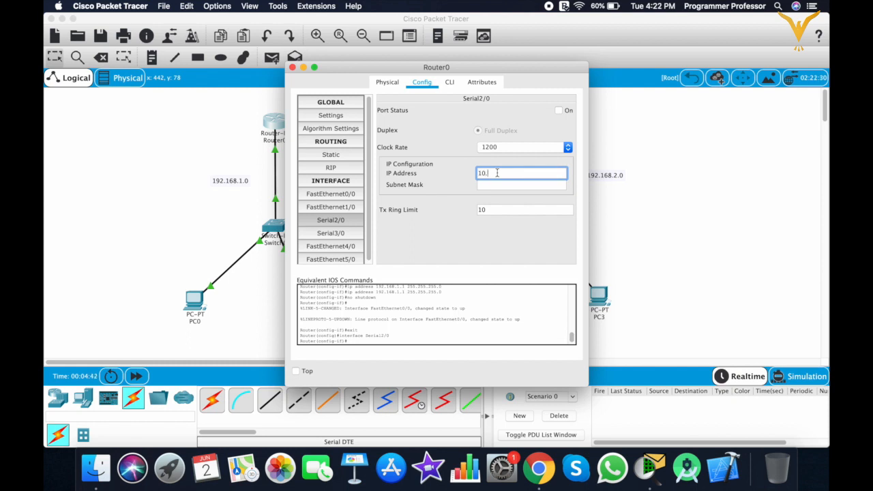
pyautogui.write('0.0.1')
pyautogui.press('Tab')
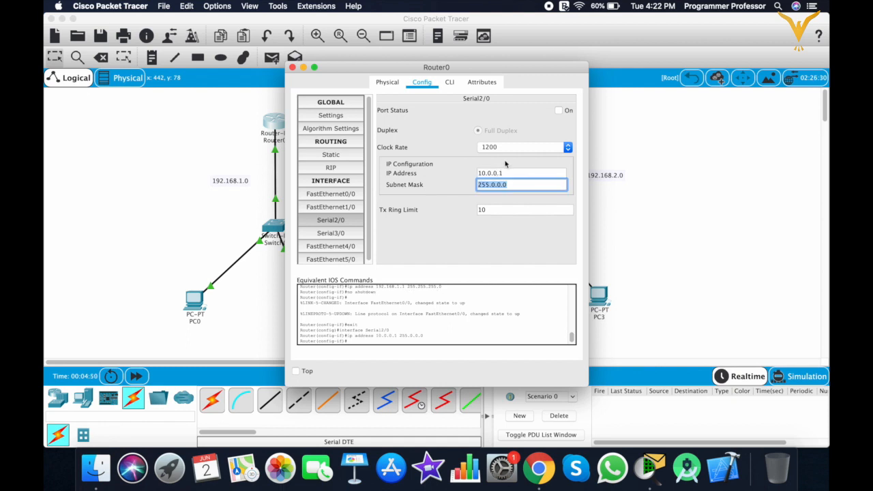
pyautogui.click(563, 111)
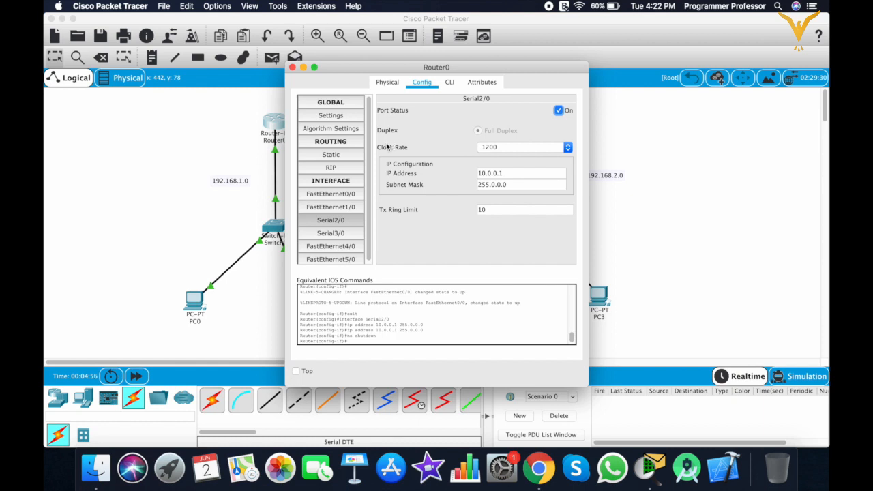
# Step: Select a clock rate of 1200 for Router0's Serial2/0 and close the router's configuration window
pyautogui.click(511, 152)
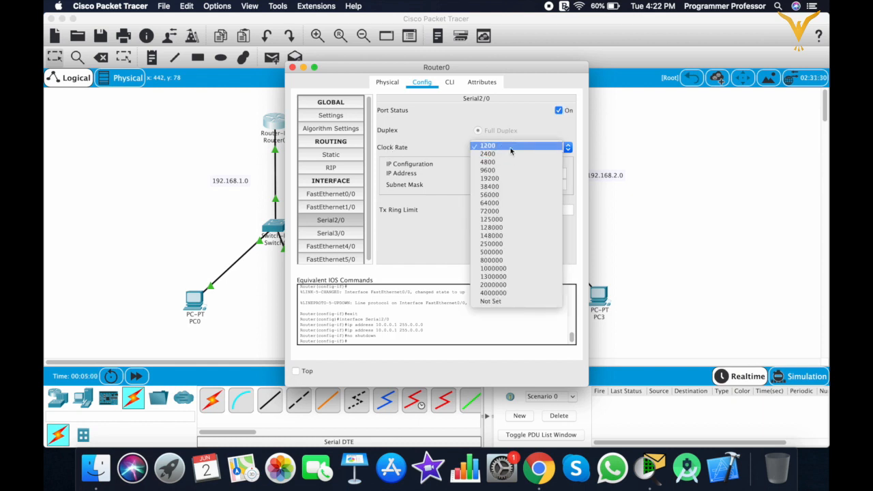
pyautogui.click(510, 147)
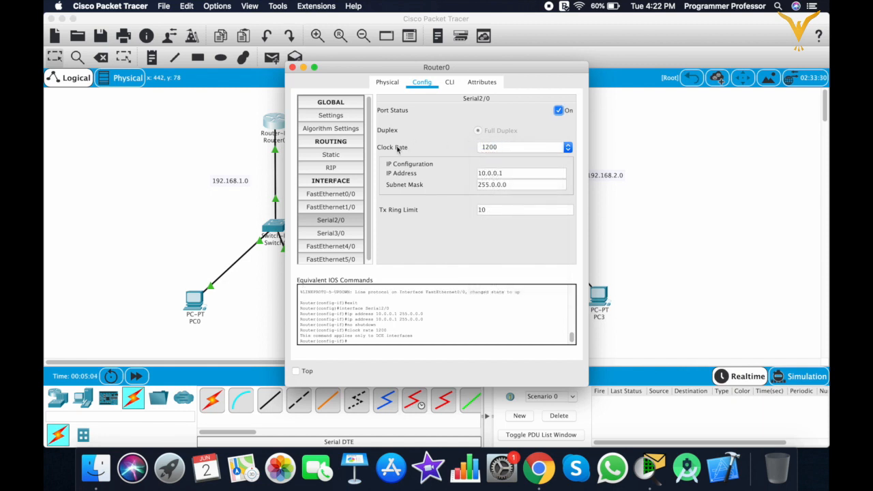
pyautogui.moveTo(470, 76); pyautogui.dragTo(241, 104)
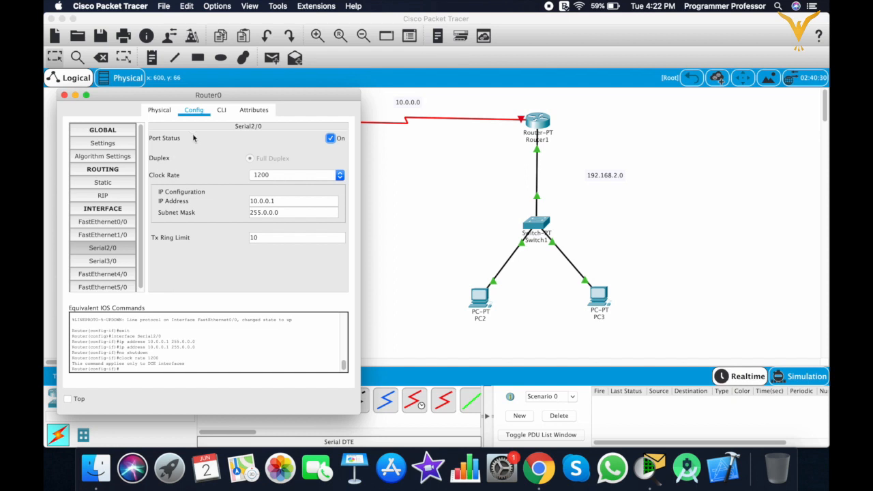
pyautogui.click(64, 95)
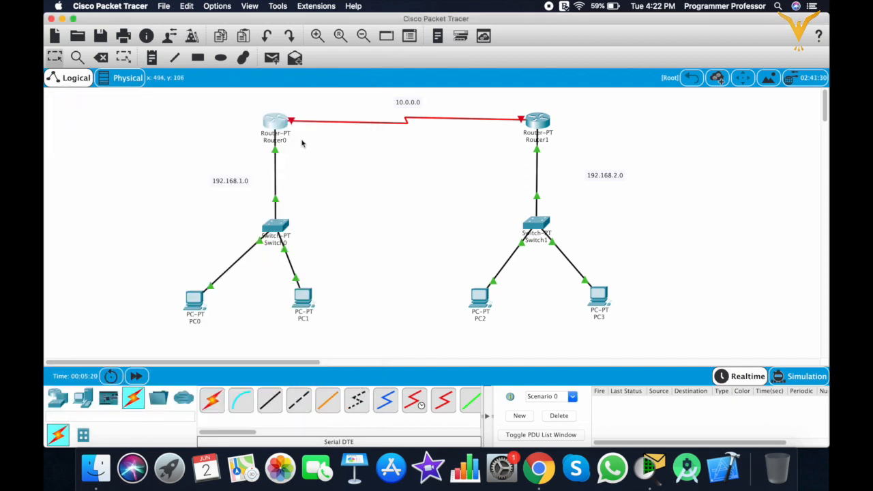
# Step: Configure Router1's Serial2/0 with IP address 10.0.0.2 and subnet mask 255.0.0.0, turn the port on and close the window
pyautogui.click(531, 123)
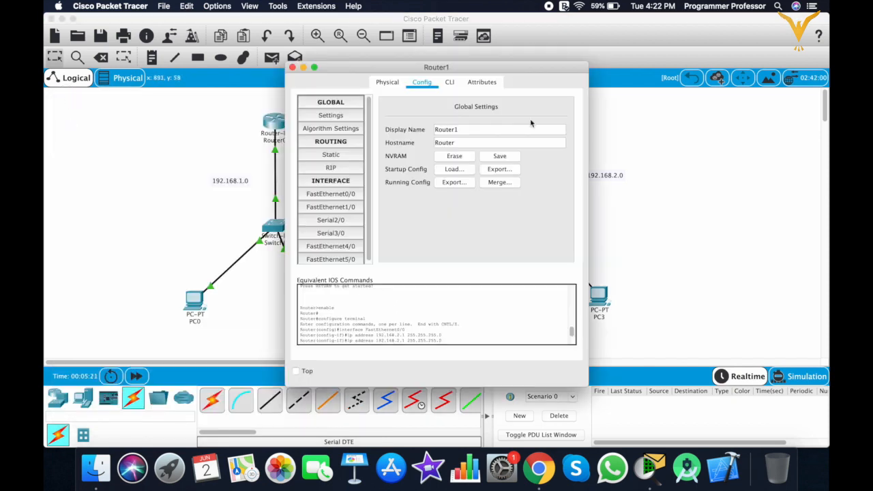
pyautogui.click(330, 219)
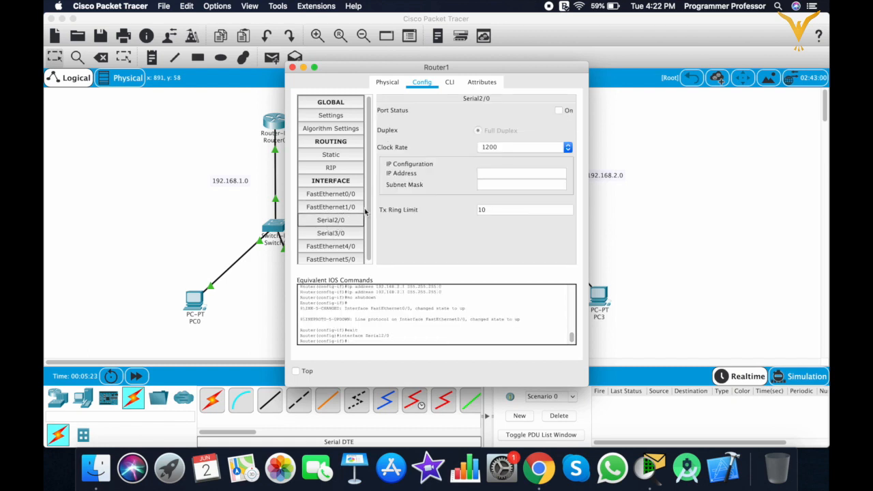
pyautogui.click(515, 174)
pyautogui.write('10.0.0.2')
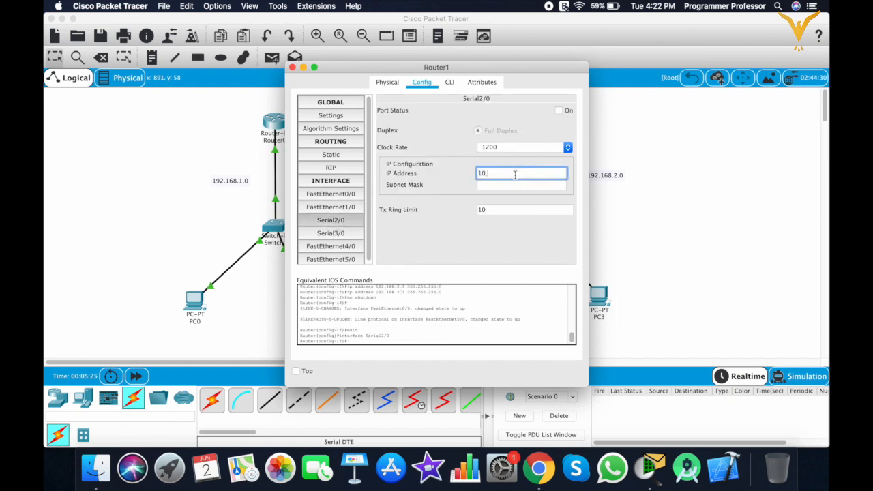
pyautogui.press('Tab')
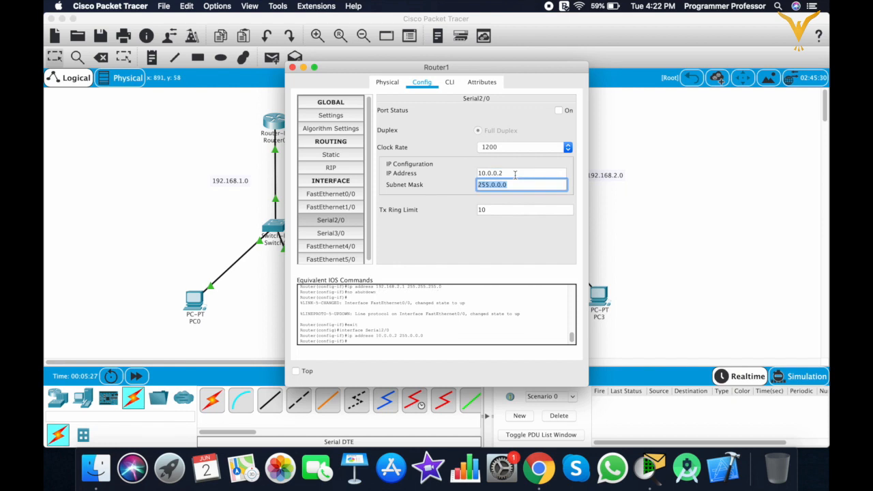
pyautogui.press('Tab')
pyautogui.click(570, 111)
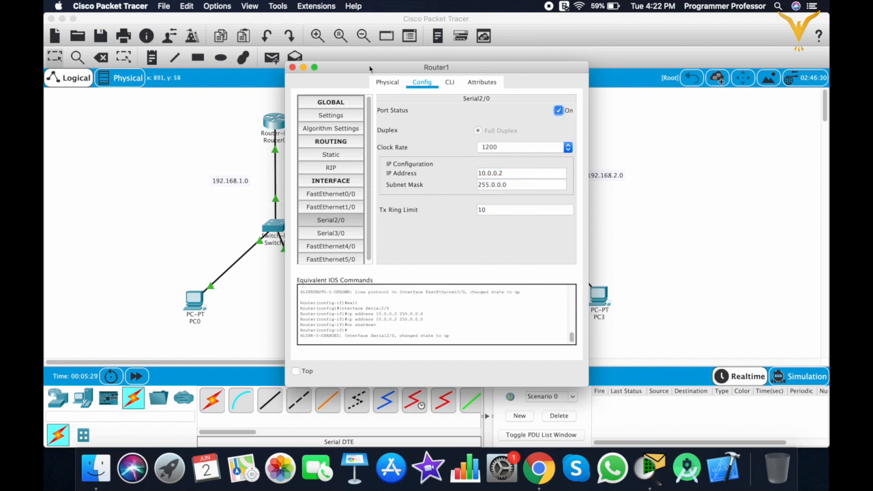
pyautogui.click(292, 67)
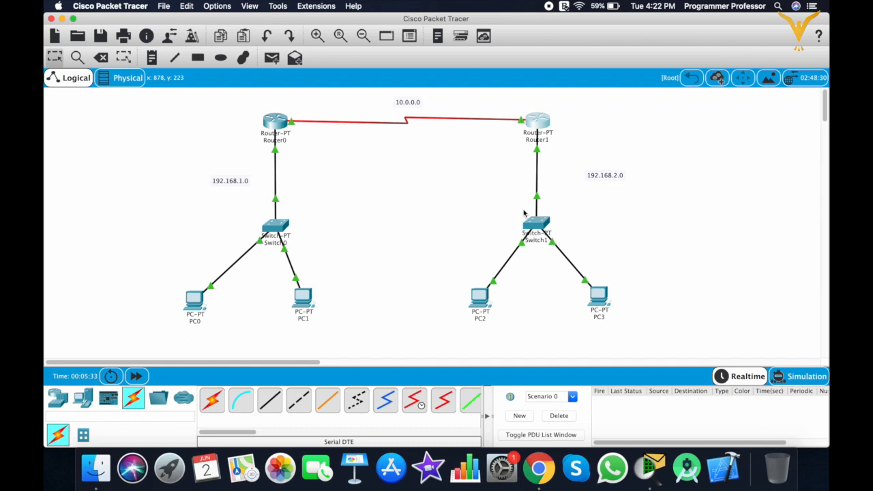
# Step: Test connectivity by sending a simple PDU from PC0 to Router0 and another from Router0 to Router1
pyautogui.click(272, 58)
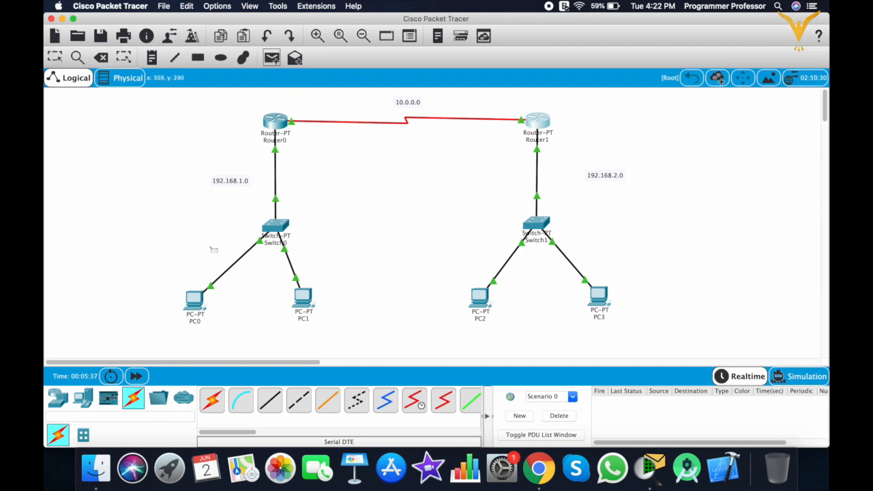
pyautogui.click(193, 298)
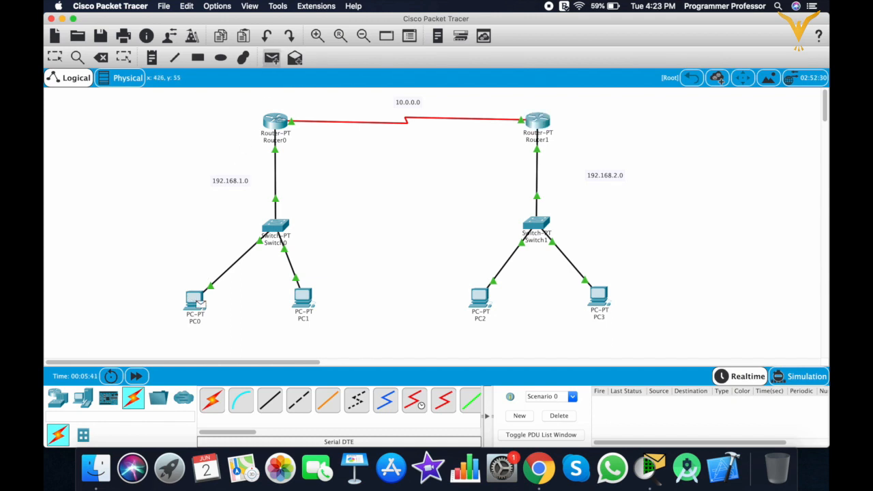
pyautogui.click(277, 120)
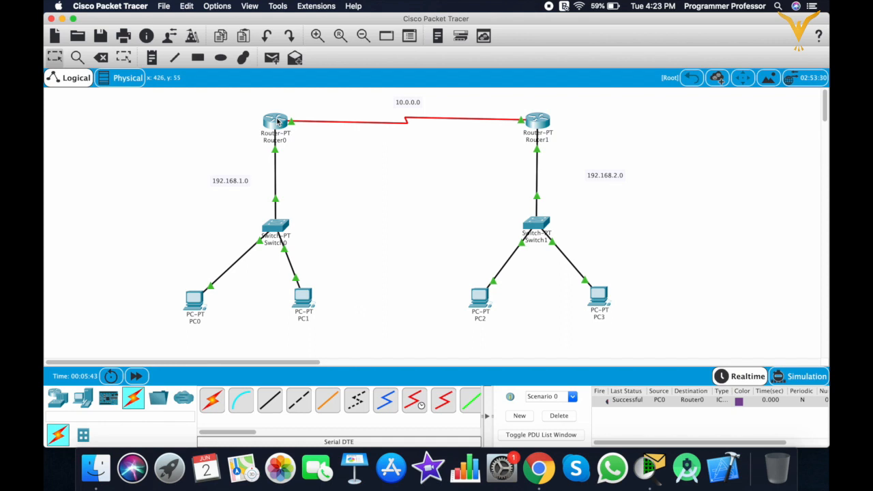
pyautogui.click(272, 57)
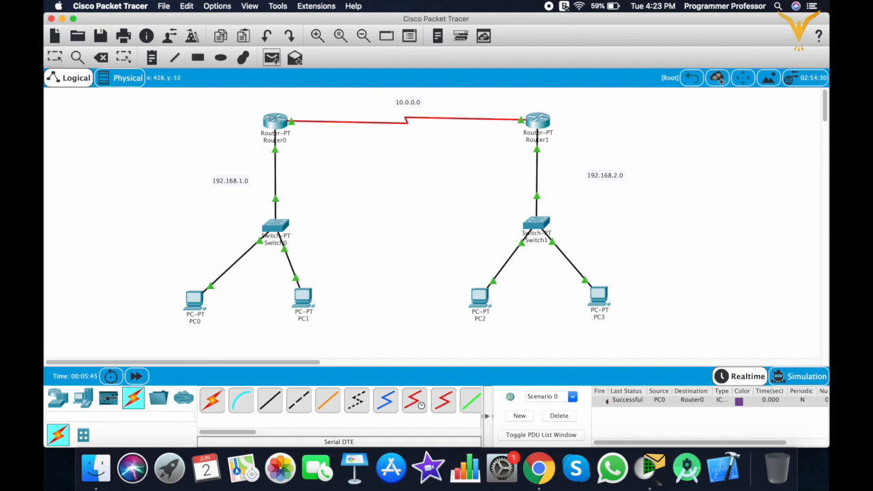
pyautogui.click(277, 123)
pyautogui.click(532, 120)
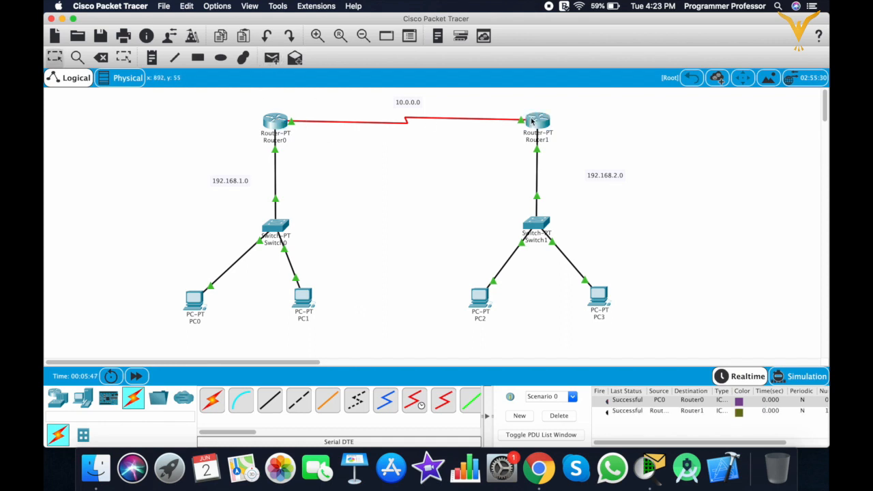
# Step: Send a simple PDU from PC2 to Router1 to test the 192.168.2.0 LAN
pyautogui.click(275, 63)
pyautogui.click(276, 65)
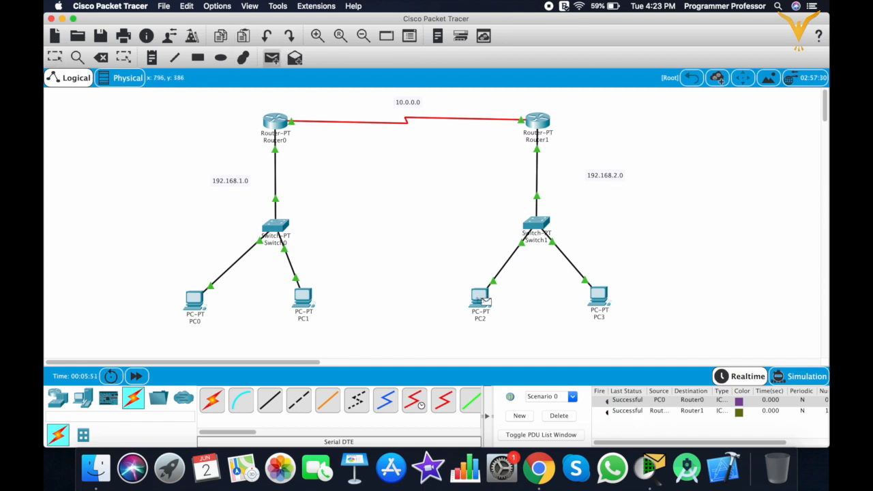
pyautogui.click(483, 300)
pyautogui.click(540, 119)
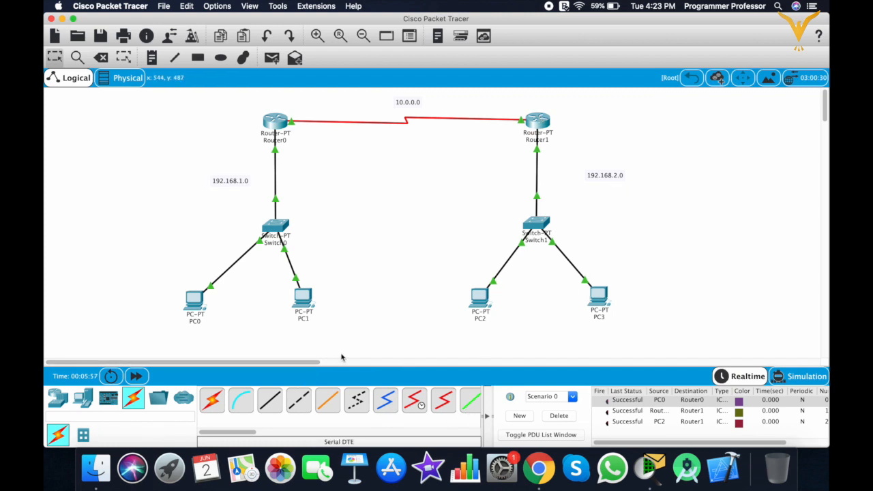
# Step: Send a simple PDU from PC0 to PC3 to test traffic between the two LANs and check its status
pyautogui.click(273, 61)
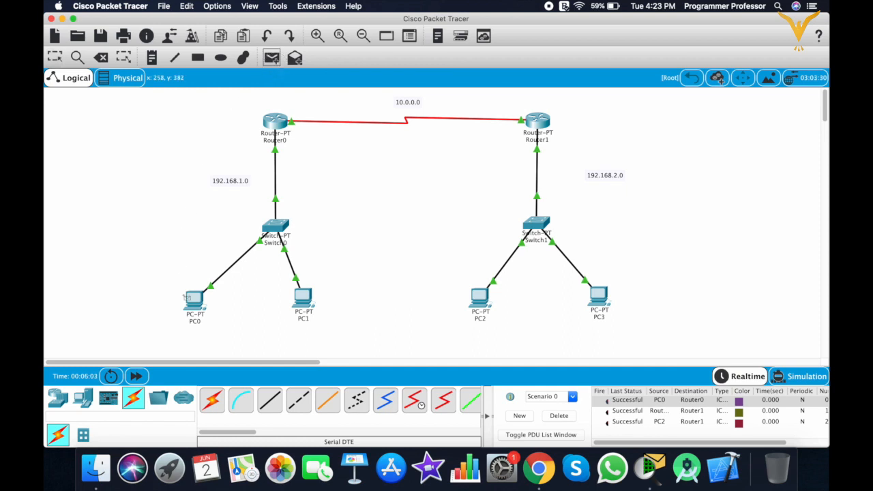
pyautogui.moveTo(186, 296)
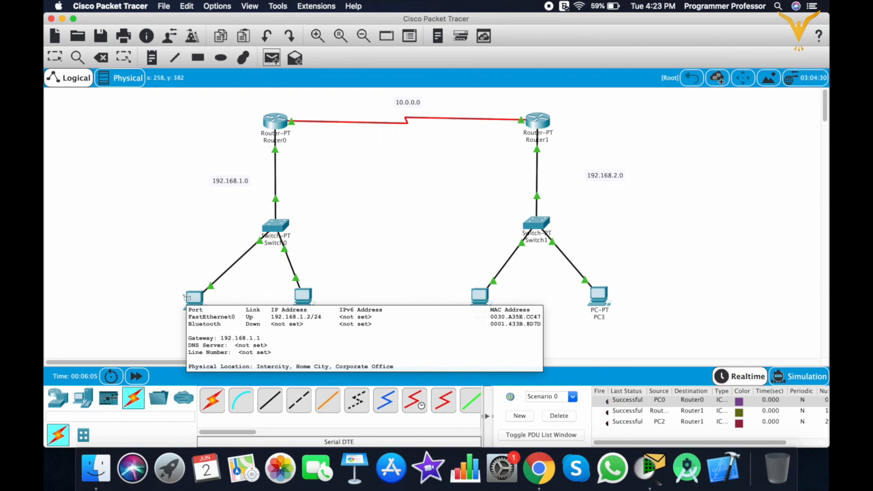
pyautogui.click(186, 296)
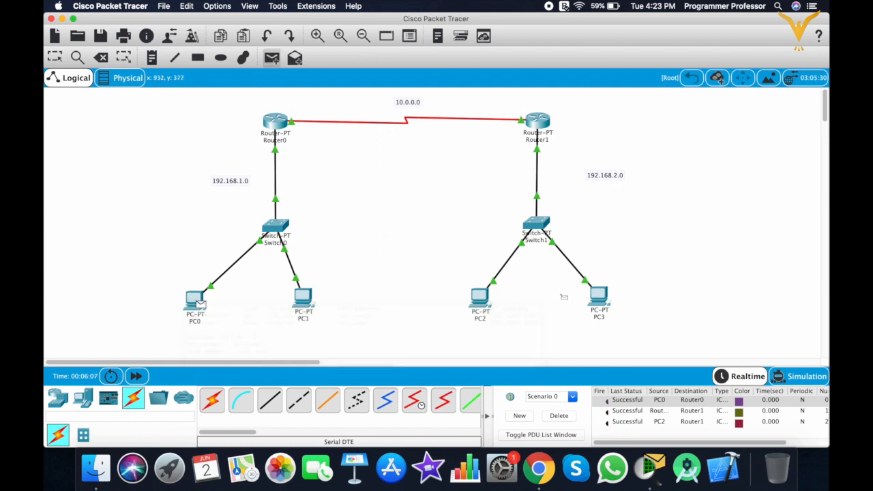
pyautogui.click(597, 296)
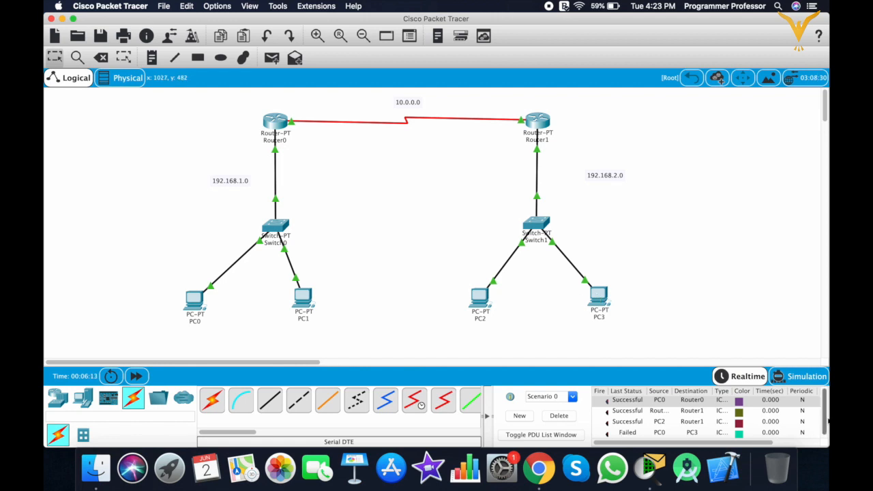
pyautogui.moveTo(826, 416); pyautogui.dragTo(827, 423)
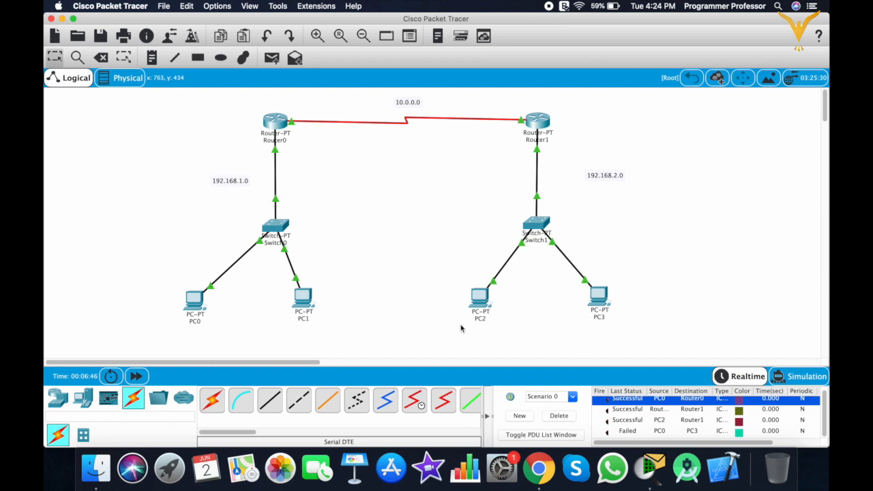
pyautogui.click(350, 219)
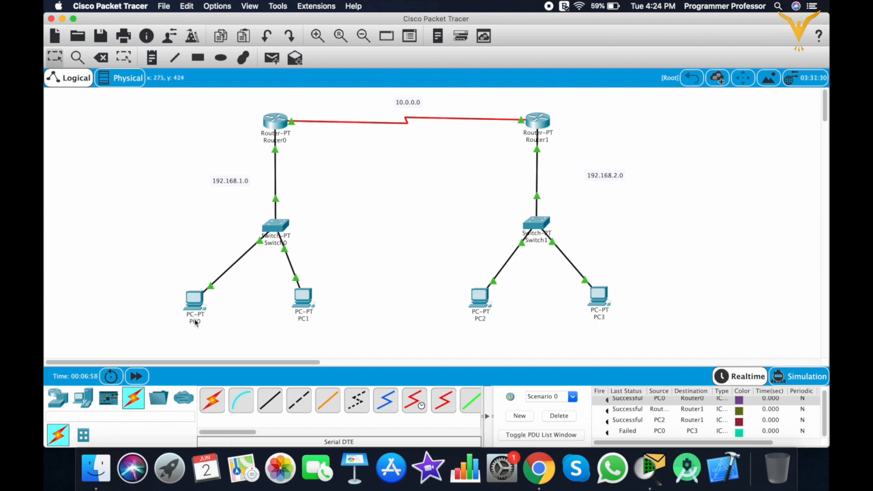
pyautogui.moveTo(276, 236)
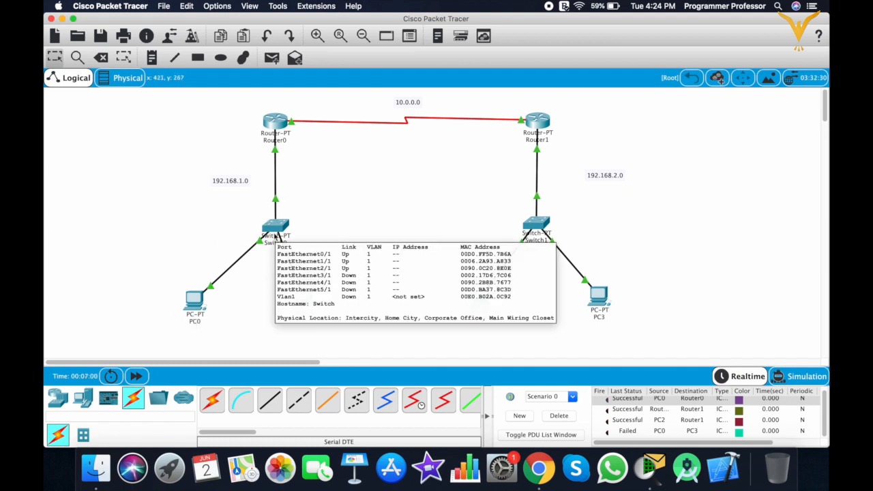
pyautogui.moveTo(280, 129)
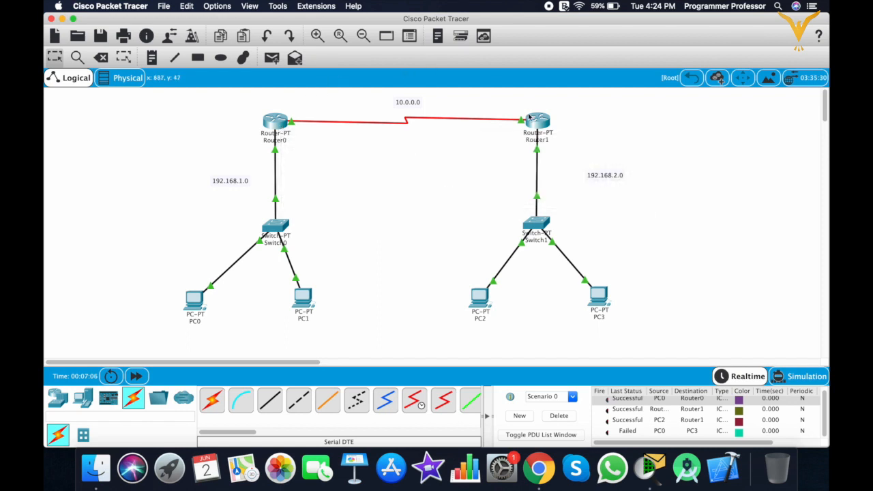
pyautogui.moveTo(530, 119)
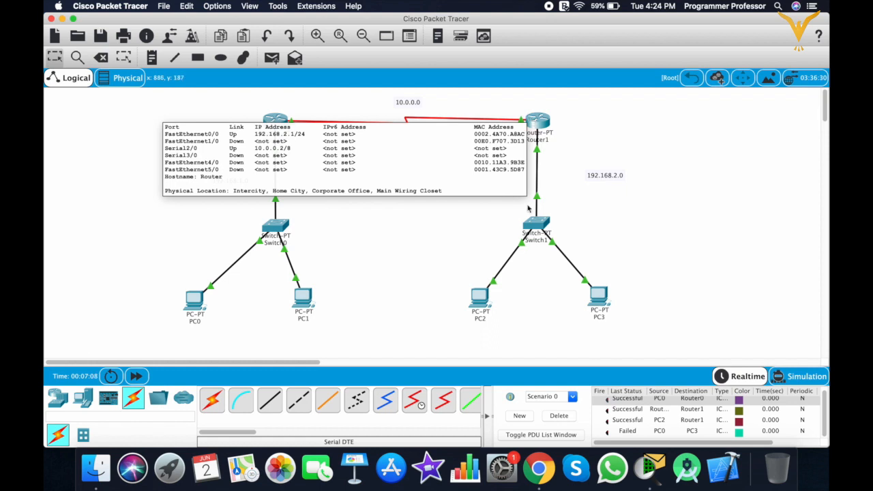
pyautogui.moveTo(539, 224)
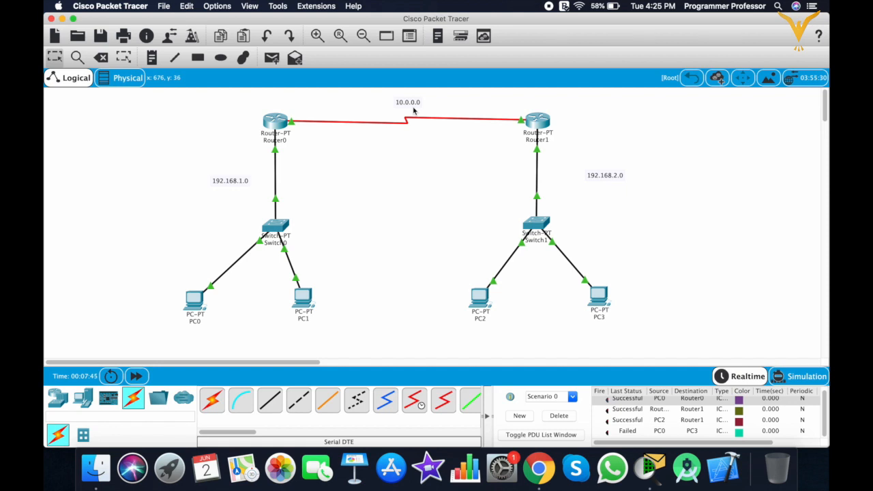
# Step: Add a static route on Router0 to network 192.168.2.0 with mask 255.255.255.0 and next hop 10.0.0.2, and close its window
pyautogui.click(278, 122)
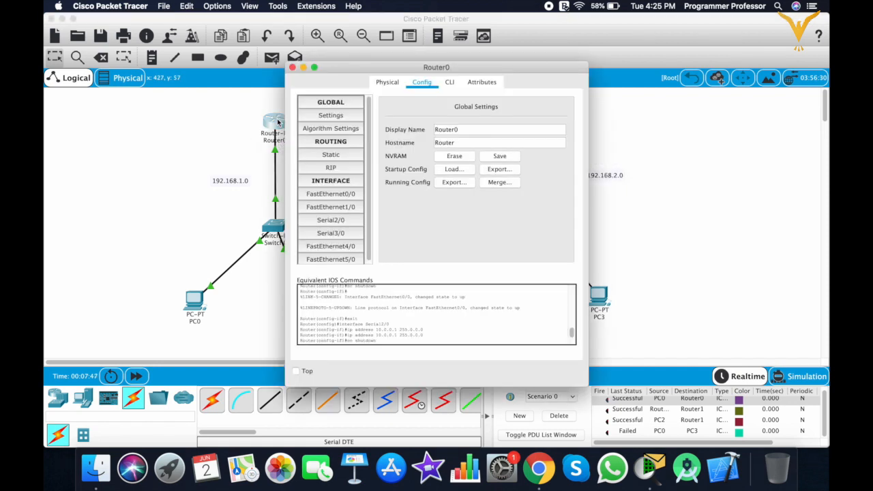
pyautogui.click(344, 157)
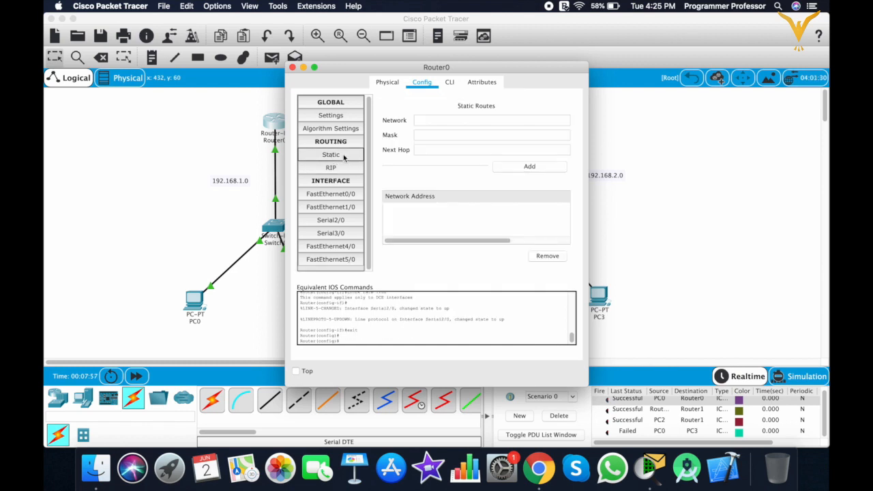
pyautogui.click(452, 120)
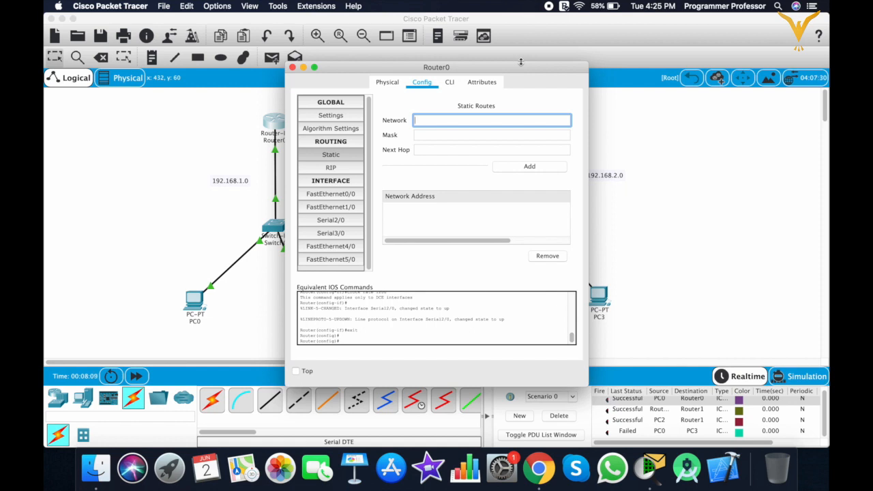
pyautogui.write('192.168.2.0')
pyautogui.press('Tab')
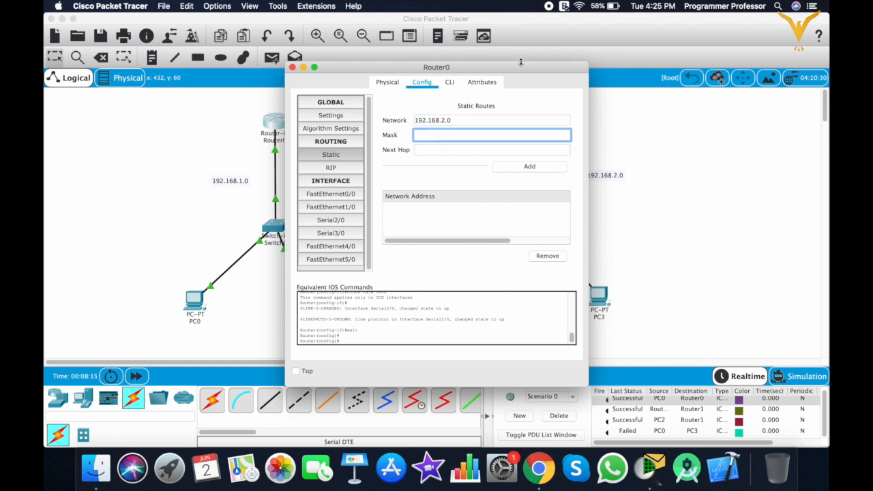
pyautogui.write('255.255.255.0')
pyautogui.press('Tab')
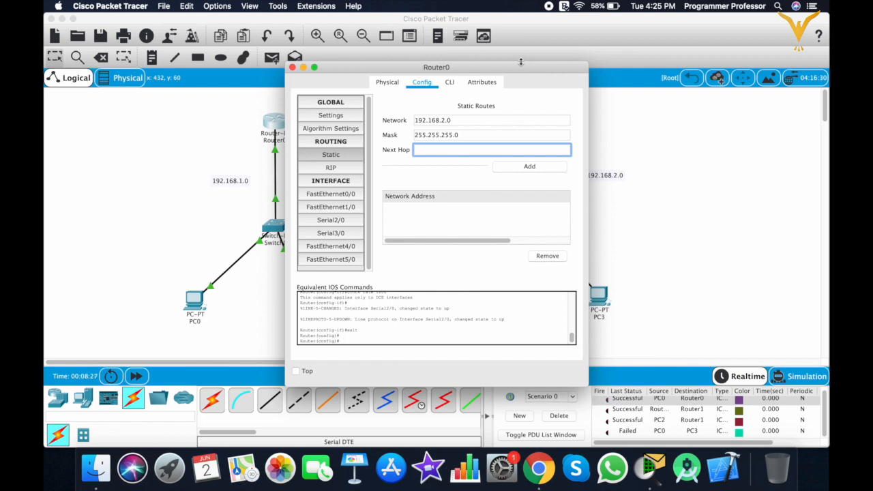
pyautogui.write('10.0.0.2')
pyautogui.click(536, 166)
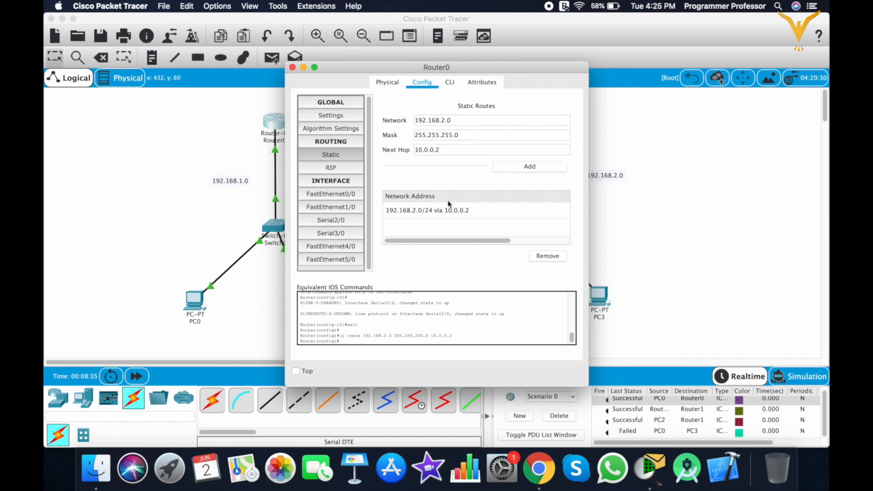
pyautogui.click(292, 68)
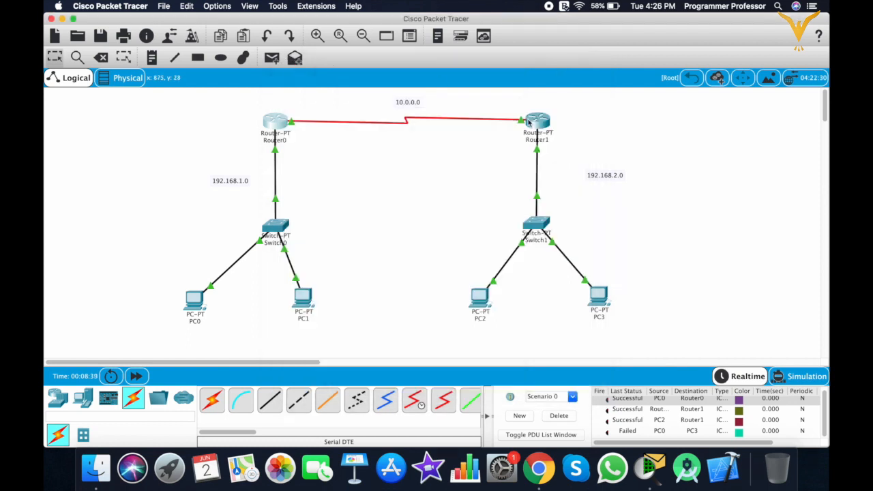
# Step: Add a static route on Router1 to network 192.168.1.0 with mask 255.255.255.0 and next hop 10.0.0.1, and close its window
pyautogui.click(542, 123)
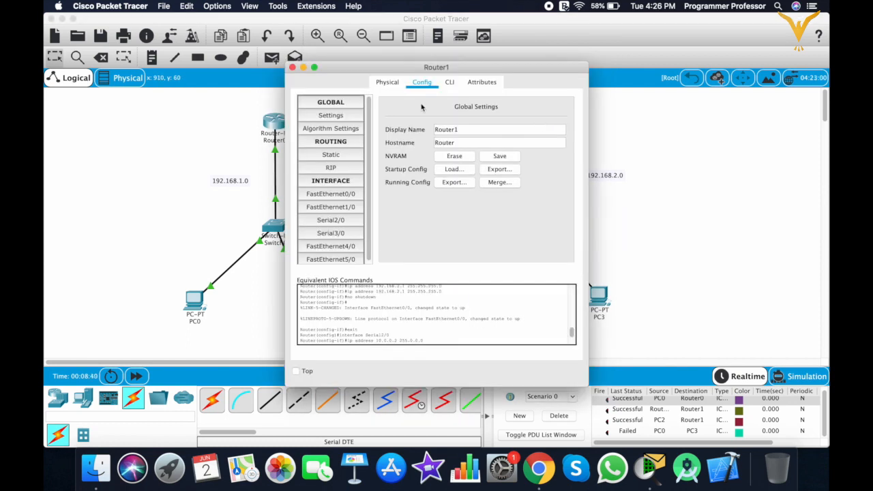
pyautogui.click(331, 154)
pyautogui.click(451, 119)
pyautogui.write('1')
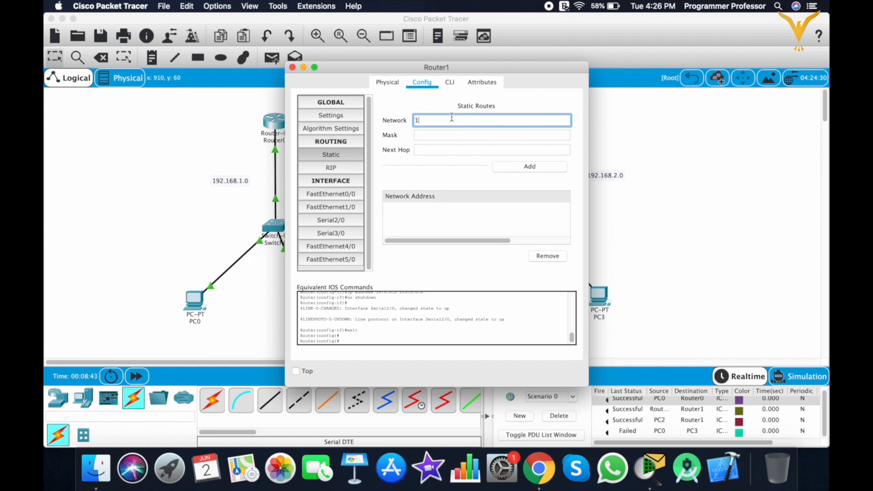
pyautogui.write('92.168.1.0')
pyautogui.press('Tab')
pyautogui.write('25')
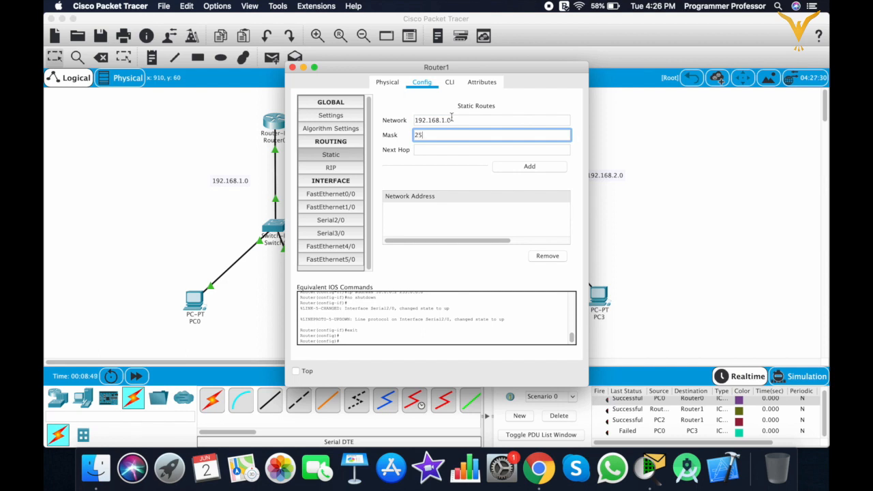
pyautogui.write('5.255.255.0')
pyautogui.press('Tab')
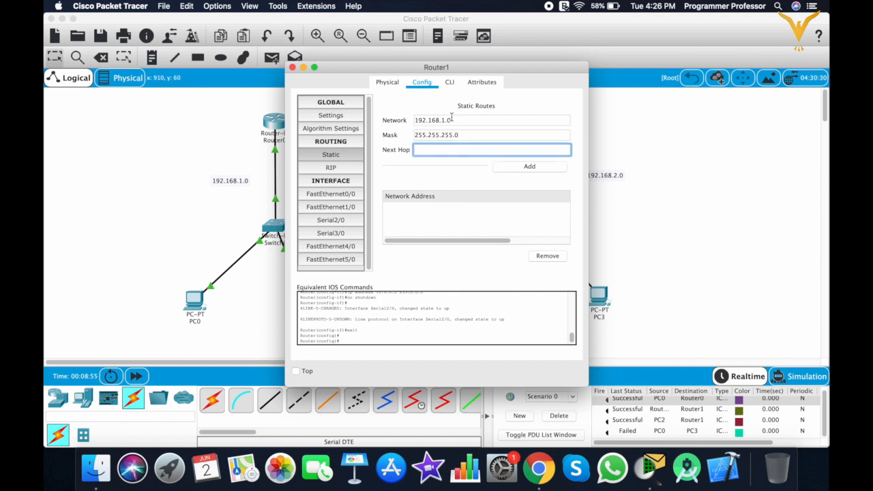
pyautogui.write('10.0.0.1')
pyautogui.click(520, 170)
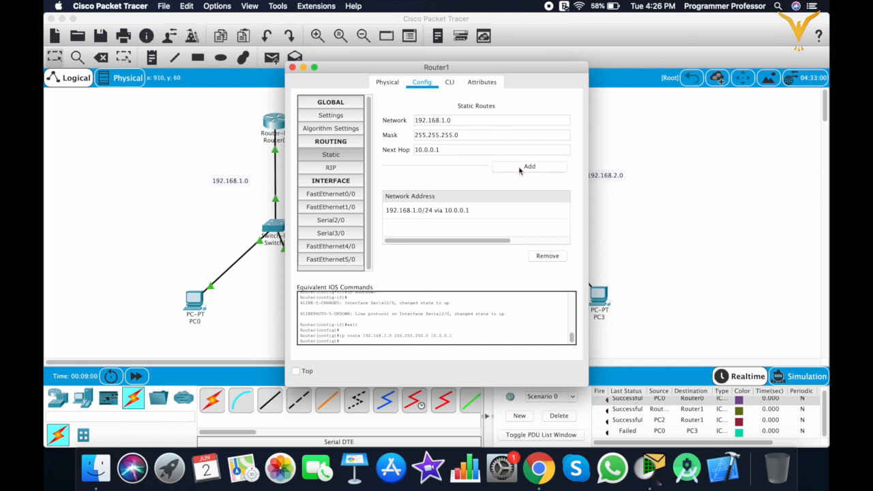
pyautogui.click(293, 68)
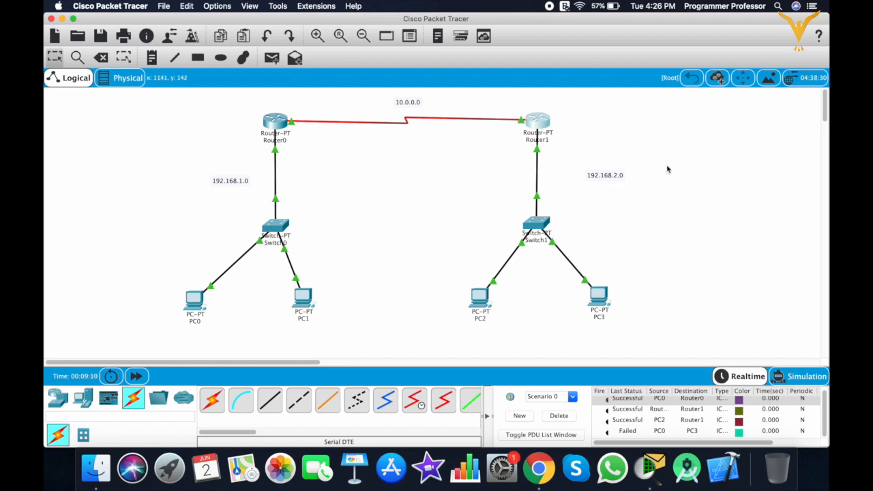
# Step: Delete the current PDU scenario to clear the earlier tests and send a fresh simple PDU from PC0 to PC3
pyautogui.click(559, 416)
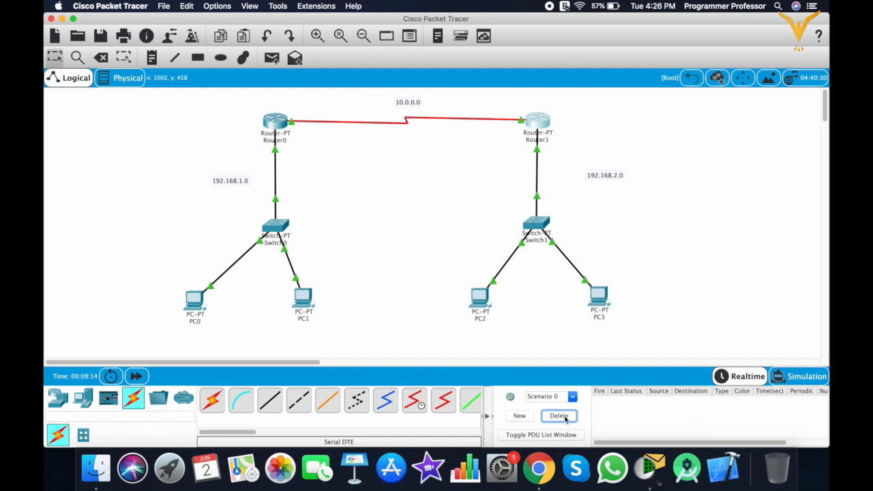
pyautogui.click(272, 57)
pyautogui.click(193, 299)
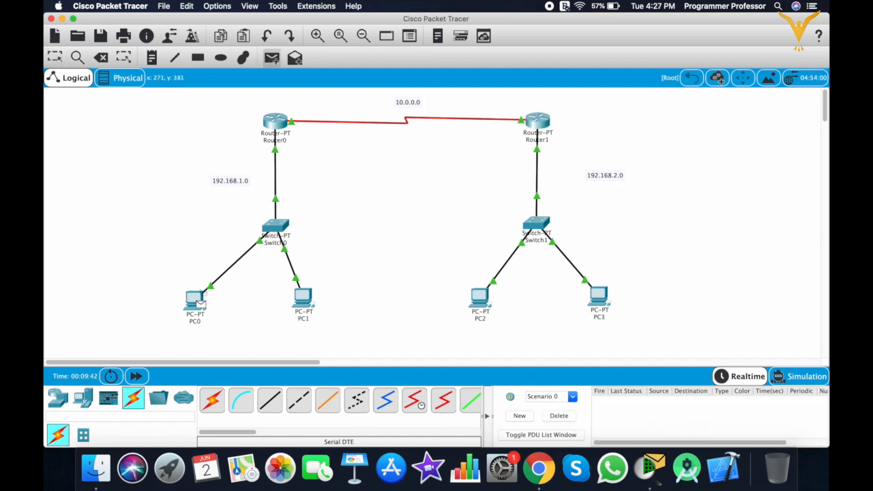
pyautogui.click(597, 294)
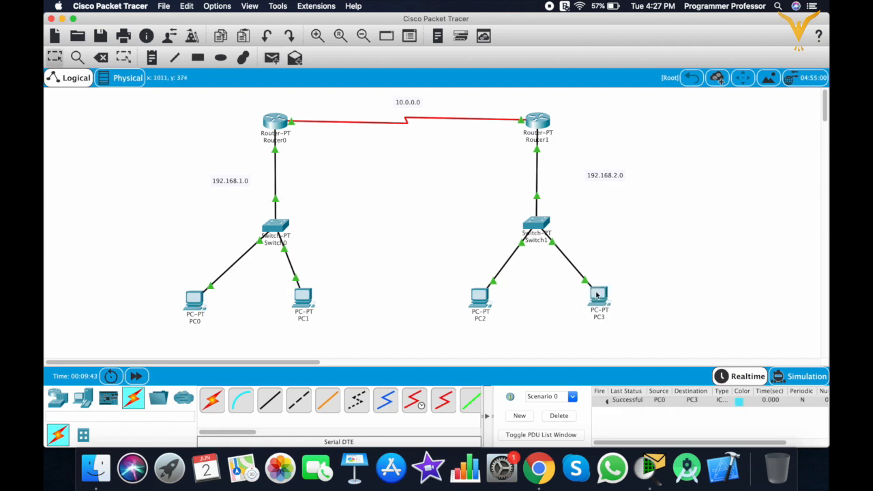